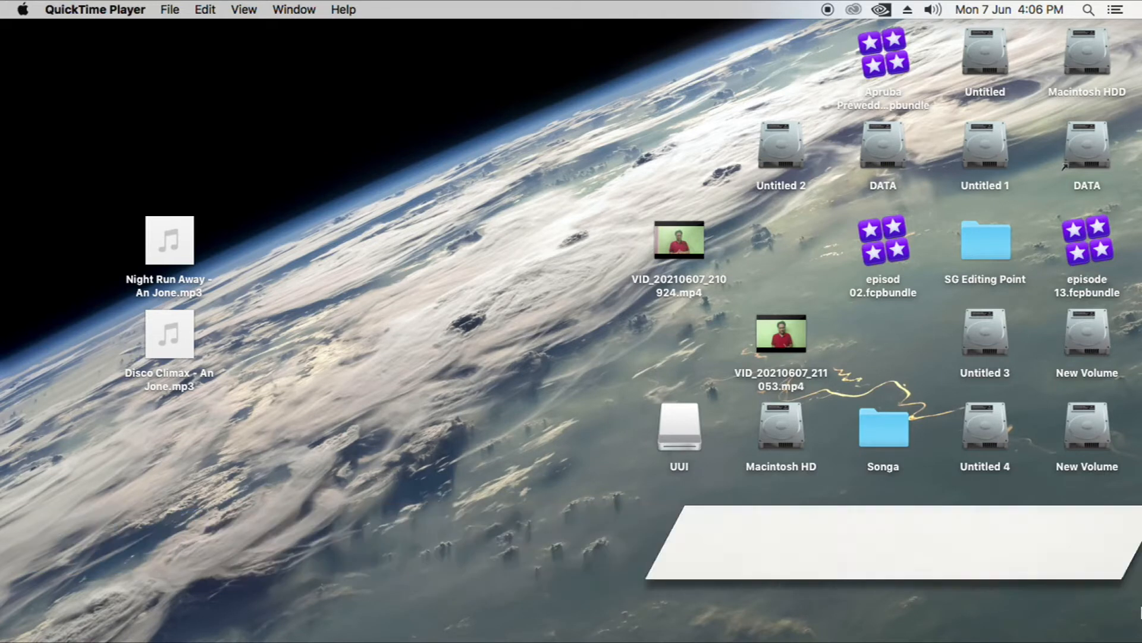
Switch to Final Cut Pro and scrub through the Manali 7 background clip in the timeline
left_click(852, 642)
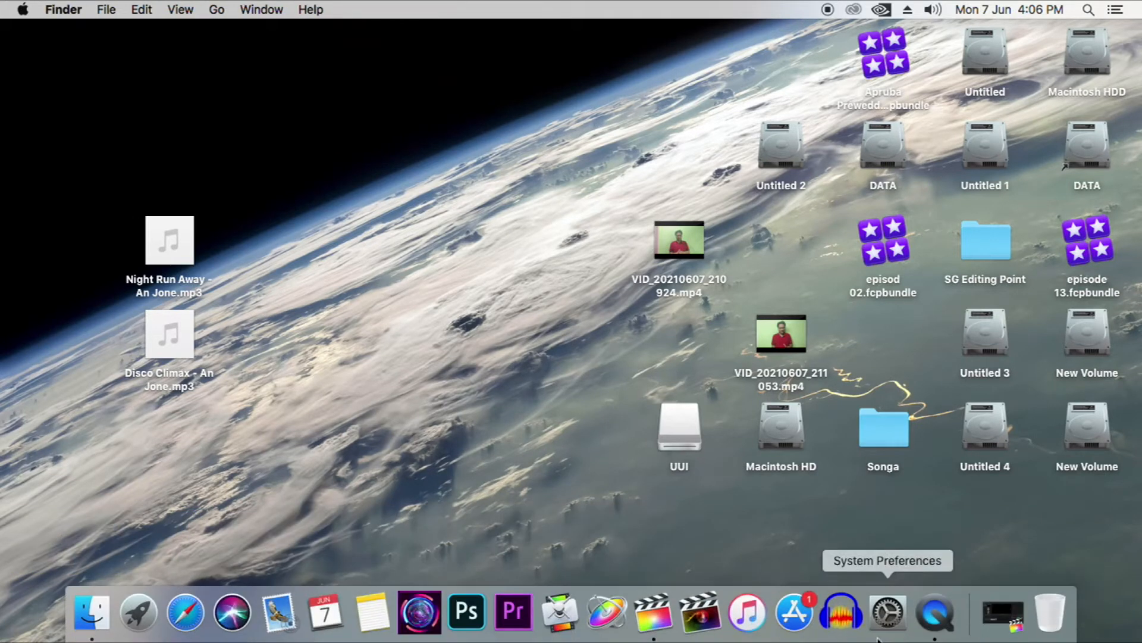
left_click(1009, 612)
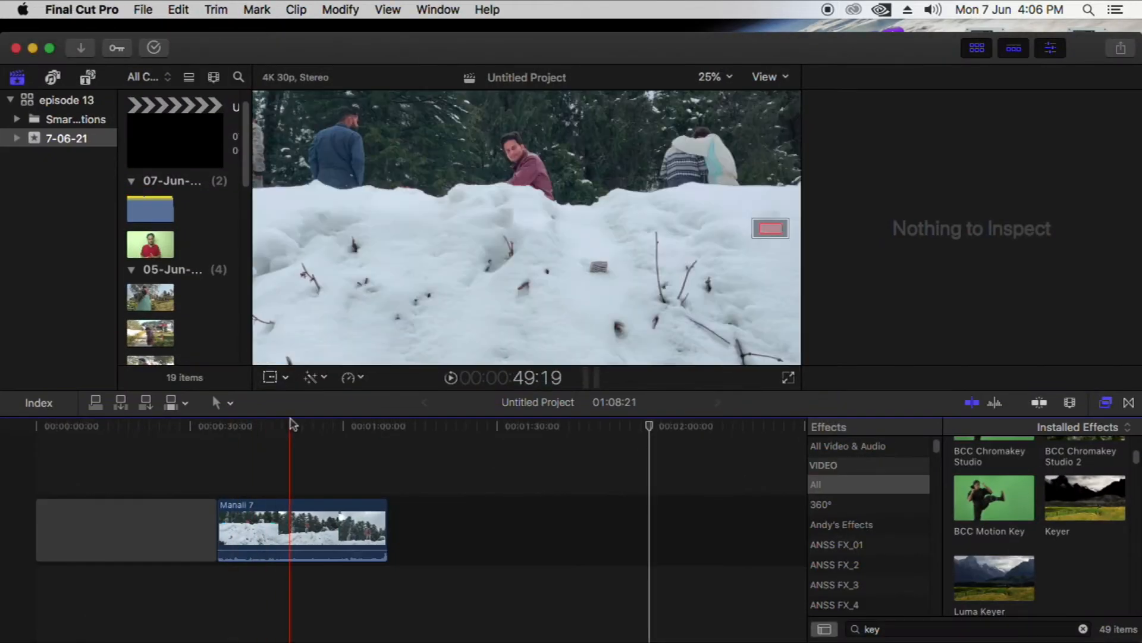
left_click(305, 507)
left_click(329, 428)
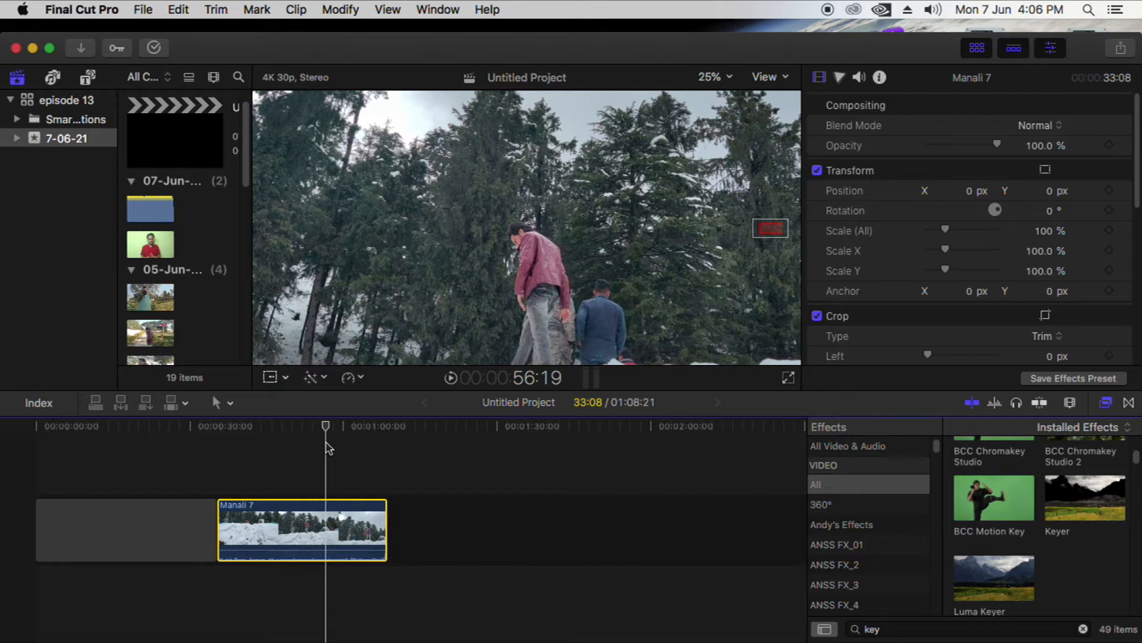
left_click_drag(326, 443, 275, 443)
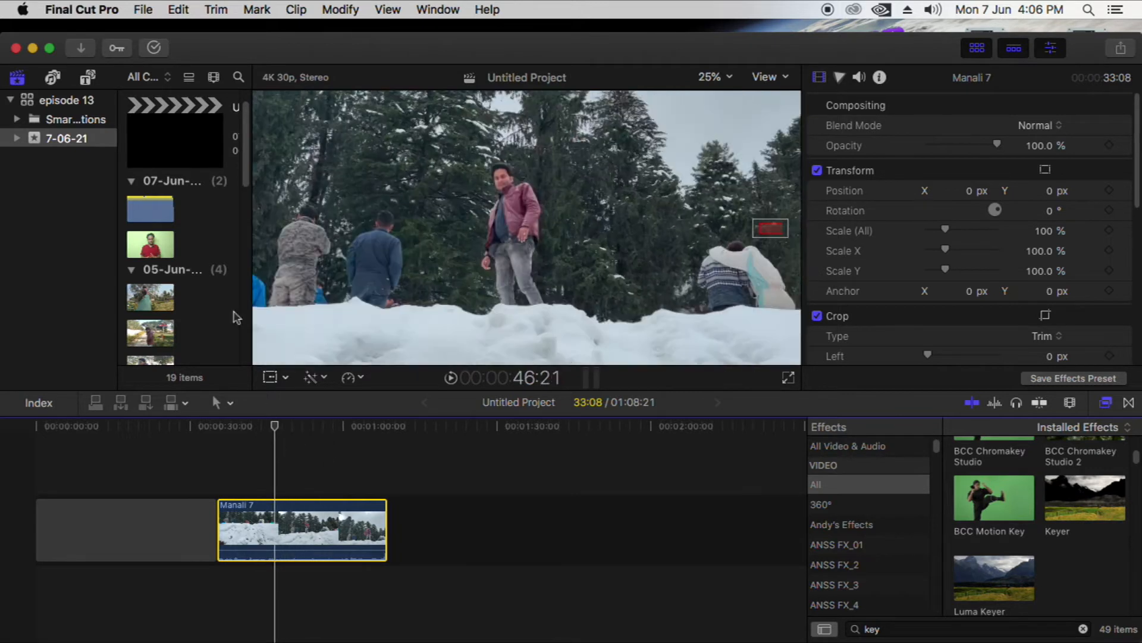
Place the green-screen clip VID_20210607_211053 above the start of the Manali 7 clip in the timeline
scroll(248, 179, "up", 2)
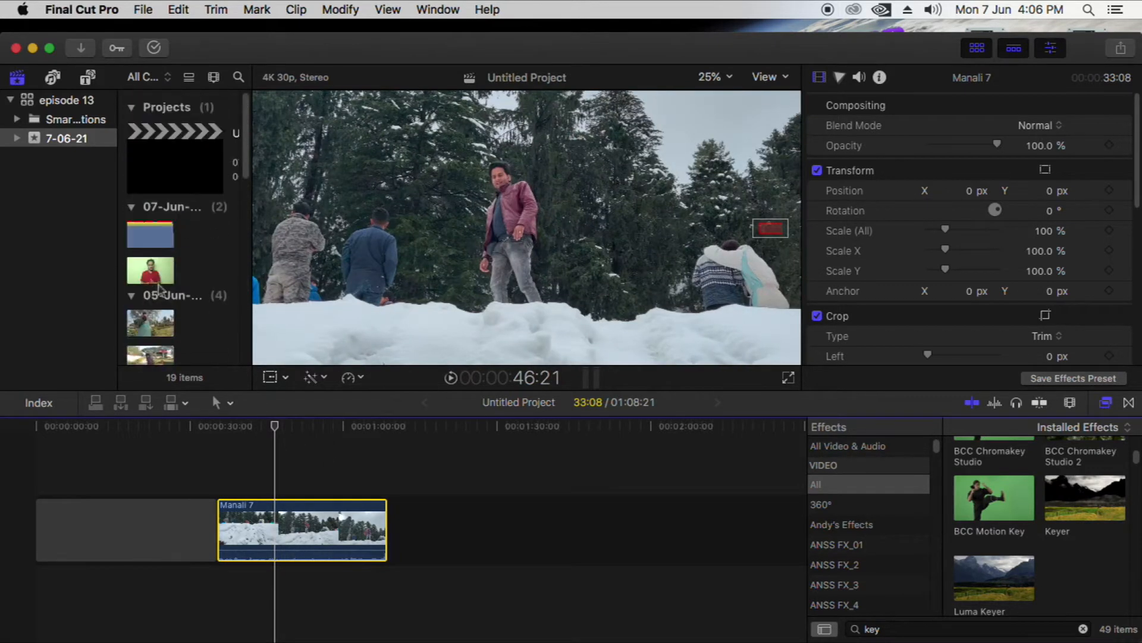
left_click(151, 270)
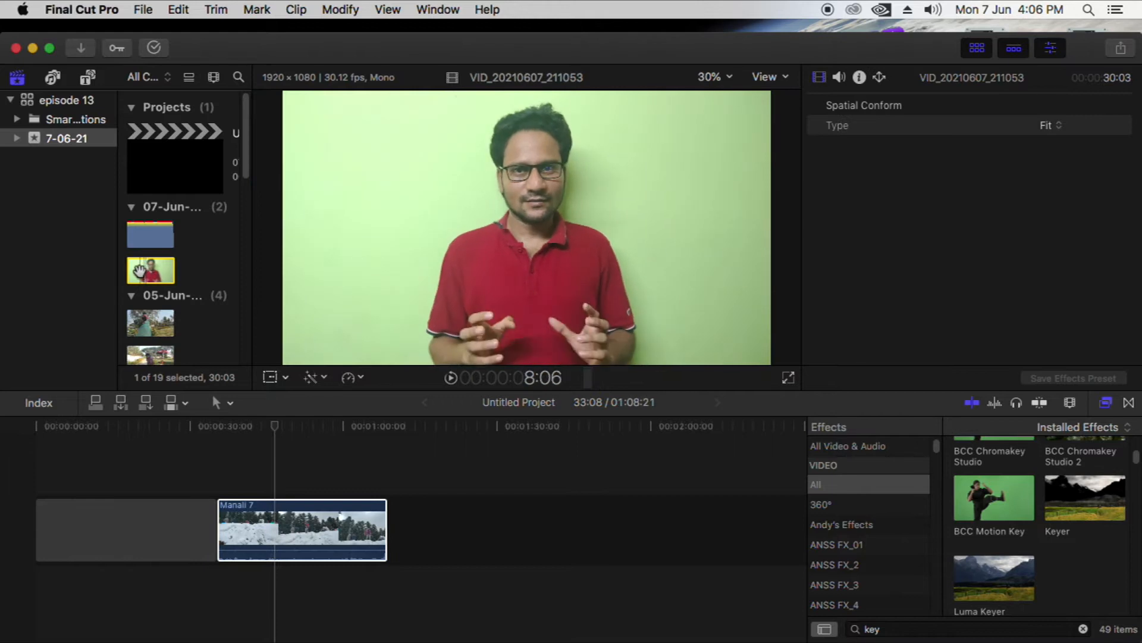
left_click_drag(266, 438, 221, 461)
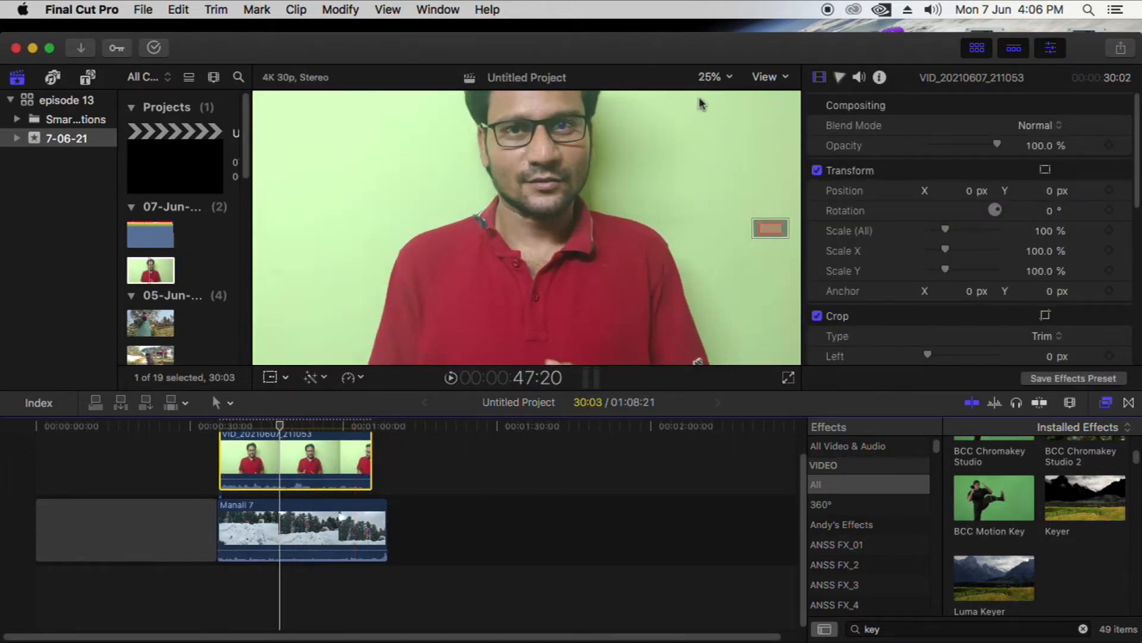
Set the viewer magnification to 12.5% and play the timeline to see the whole green-screen frame
left_click(730, 82)
left_click(725, 130)
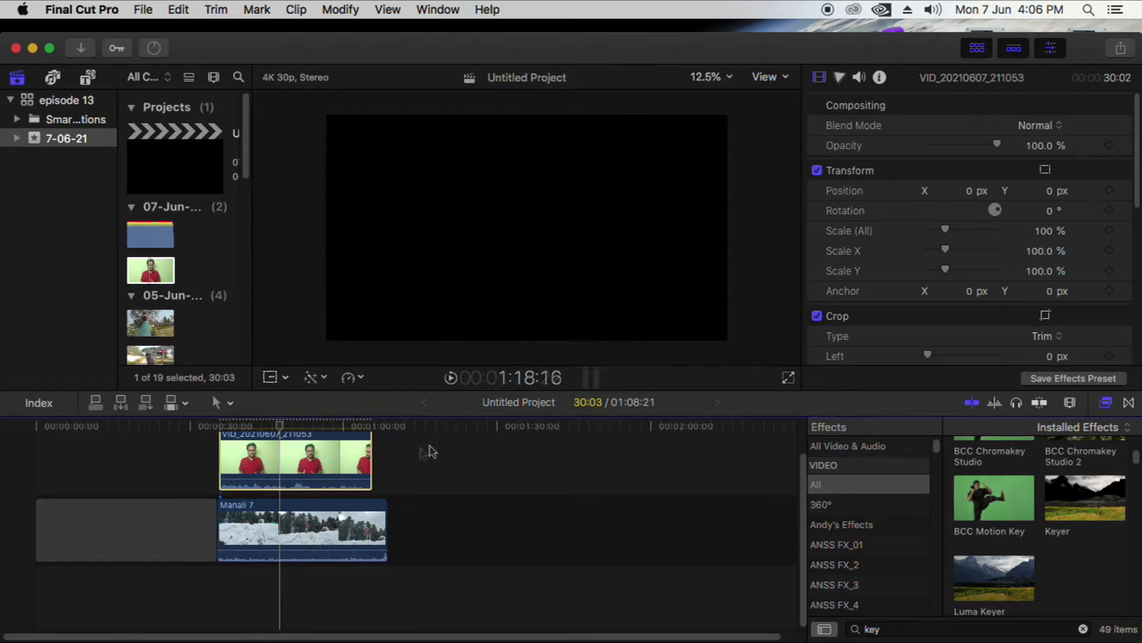
key("space")
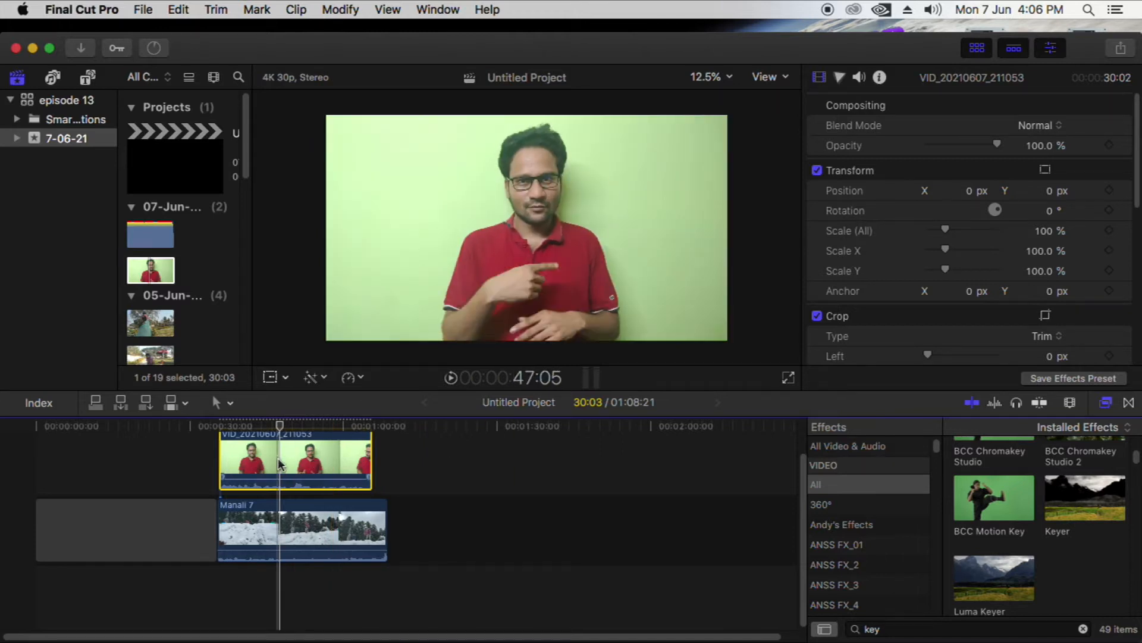
Apply the Keyer effect, found with the effects search "key", to the green-screen clip and scrub through the composite
left_click(893, 629)
type("key")
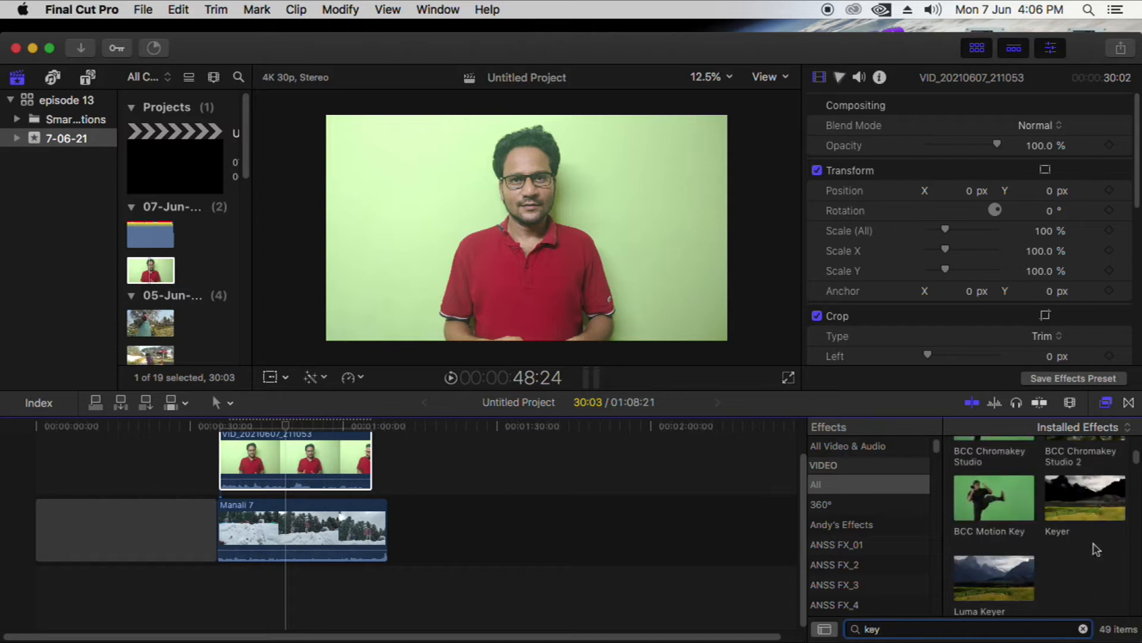
left_click(1095, 507)
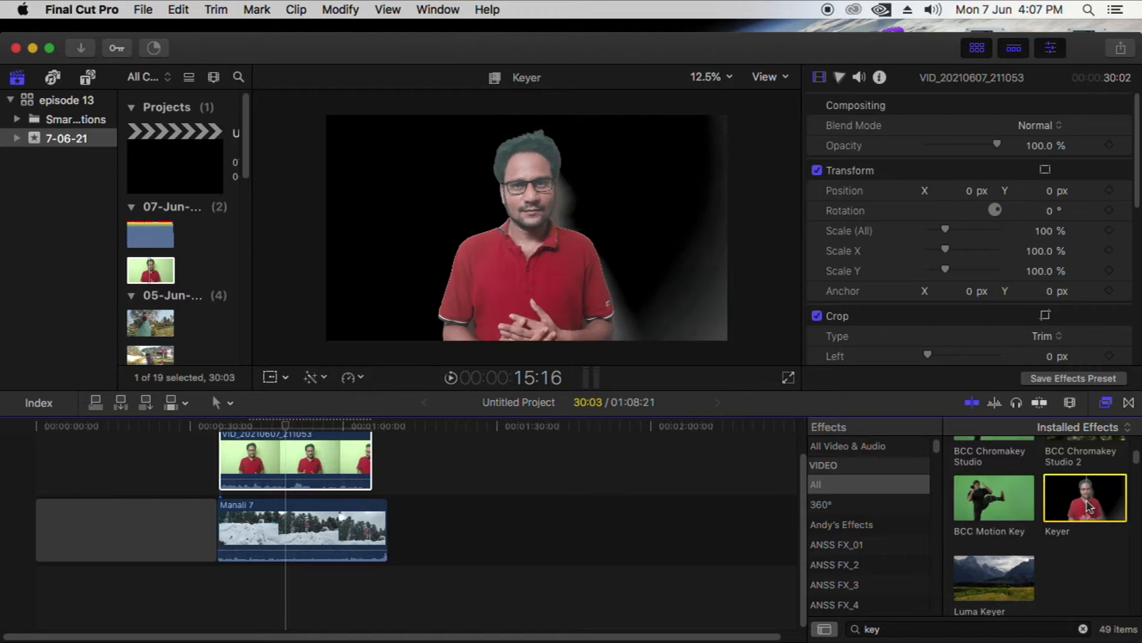
left_click_drag(1093, 509, 332, 467)
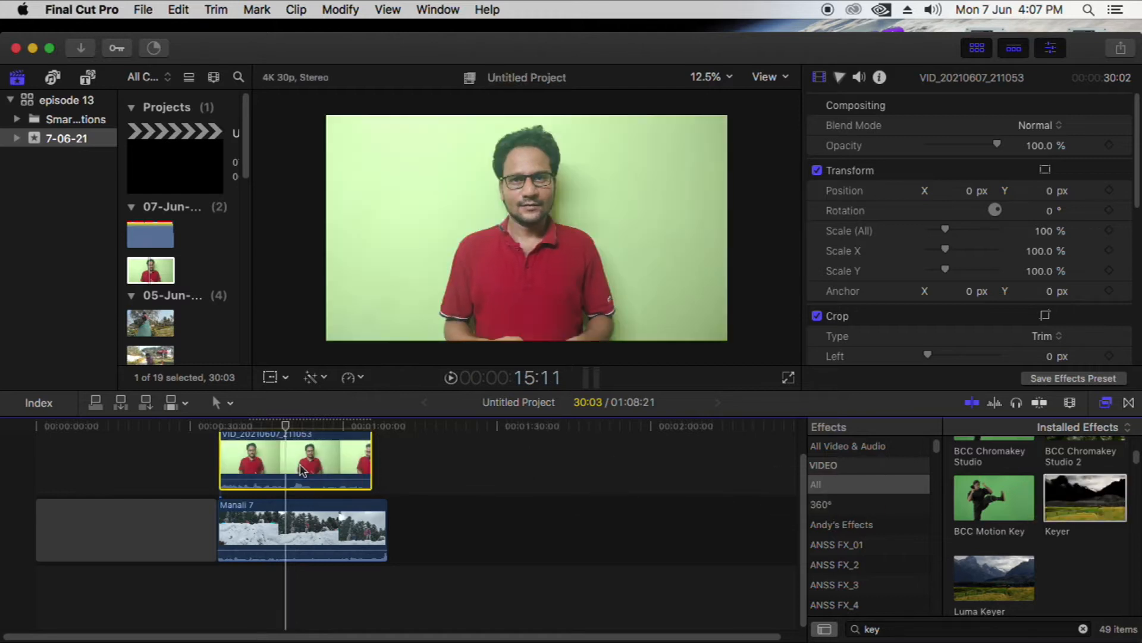
left_click(296, 426)
left_click_drag(296, 426, 274, 426)
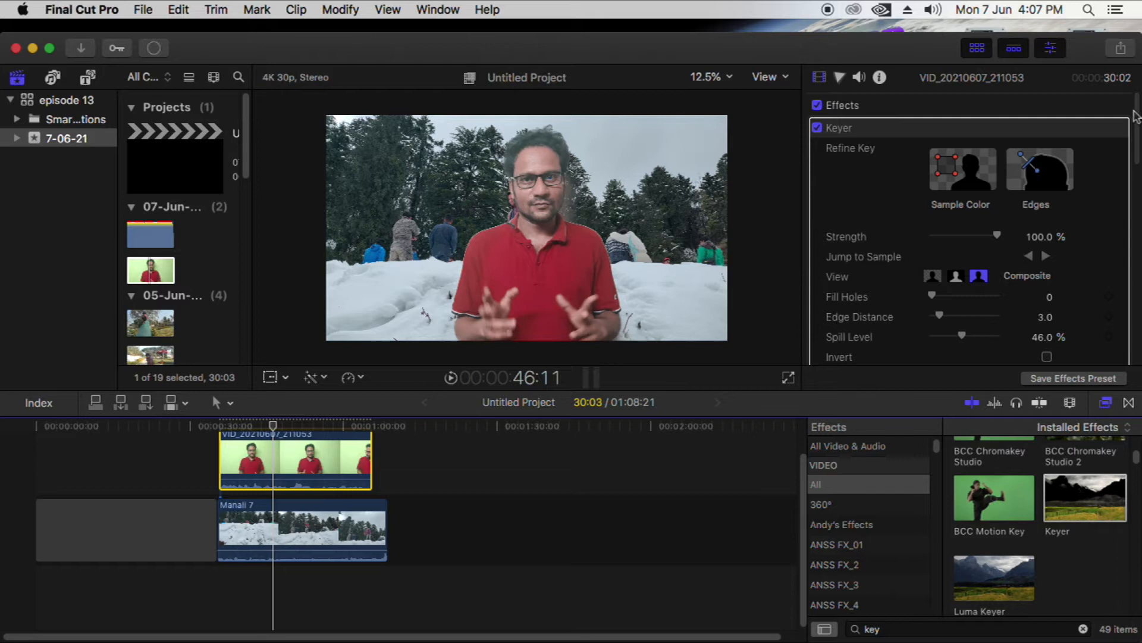
Use the Keyer's Sample Color tool to sample a small rectangle of the backdrop beside the man's head
left_click(882, 132)
mouse_move(1137, 129)
left_mouse_down()
mouse_move(1124, 214)
mouse_move(1137, 121)
left_mouse_up()
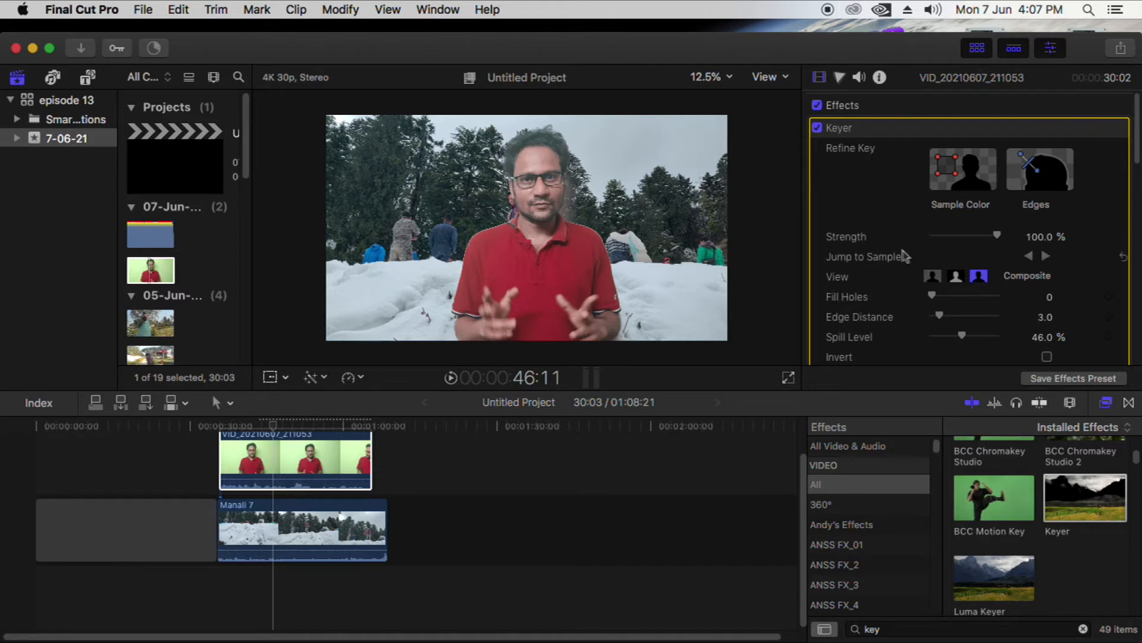
left_click(964, 183)
left_click_drag(633, 155, 665, 179)
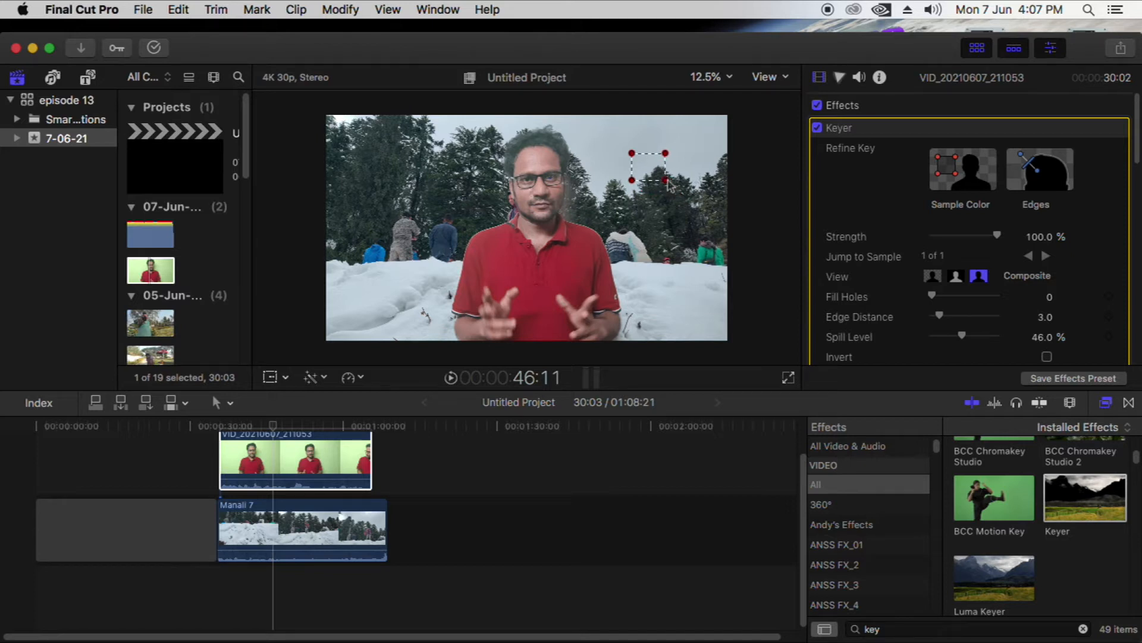
Draw a Keyer Edges line across the man's sleeve edge and shorten it to span just the shirt boundary
left_click(1038, 192)
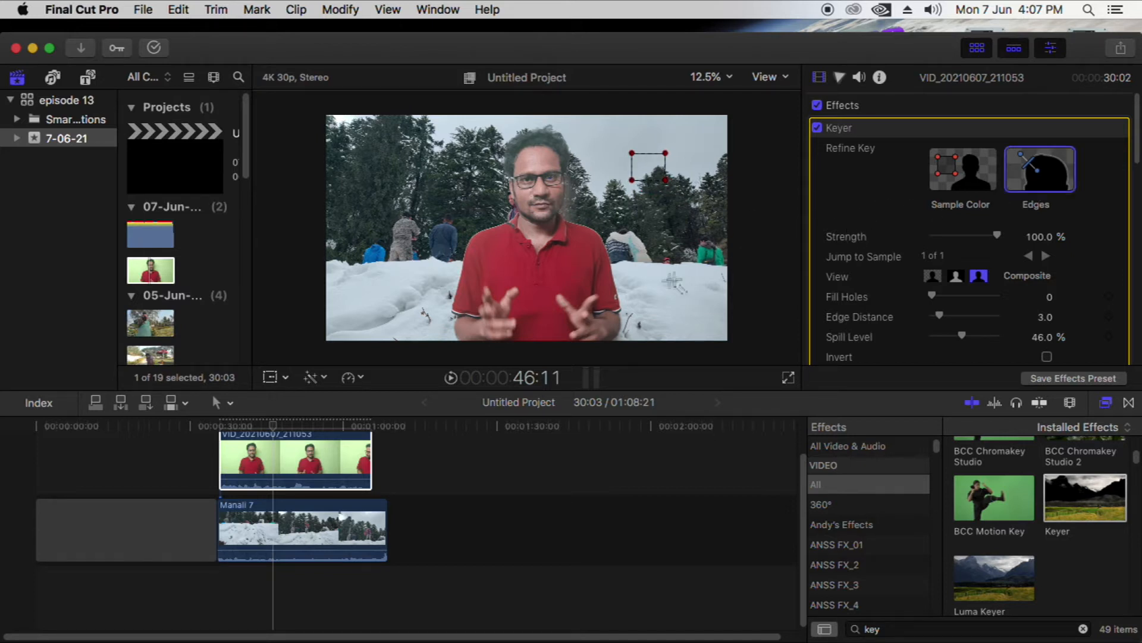
mouse_move(645, 276)
left_mouse_down()
mouse_move(561, 279)
mouse_move(589, 280)
left_mouse_up()
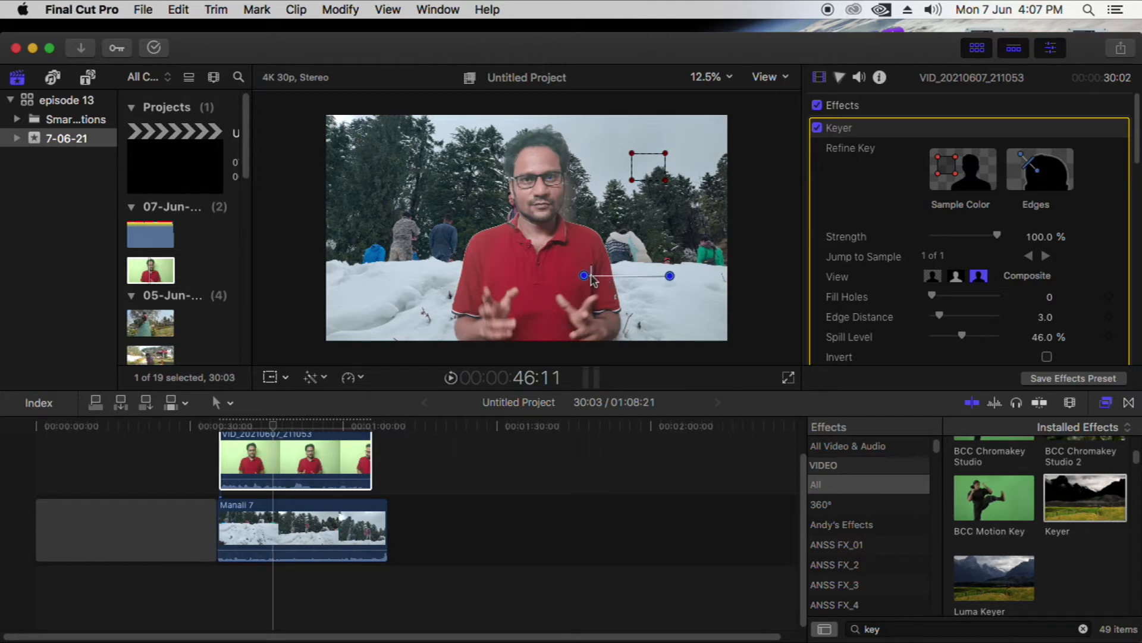
left_click_drag(651, 282, 604, 278)
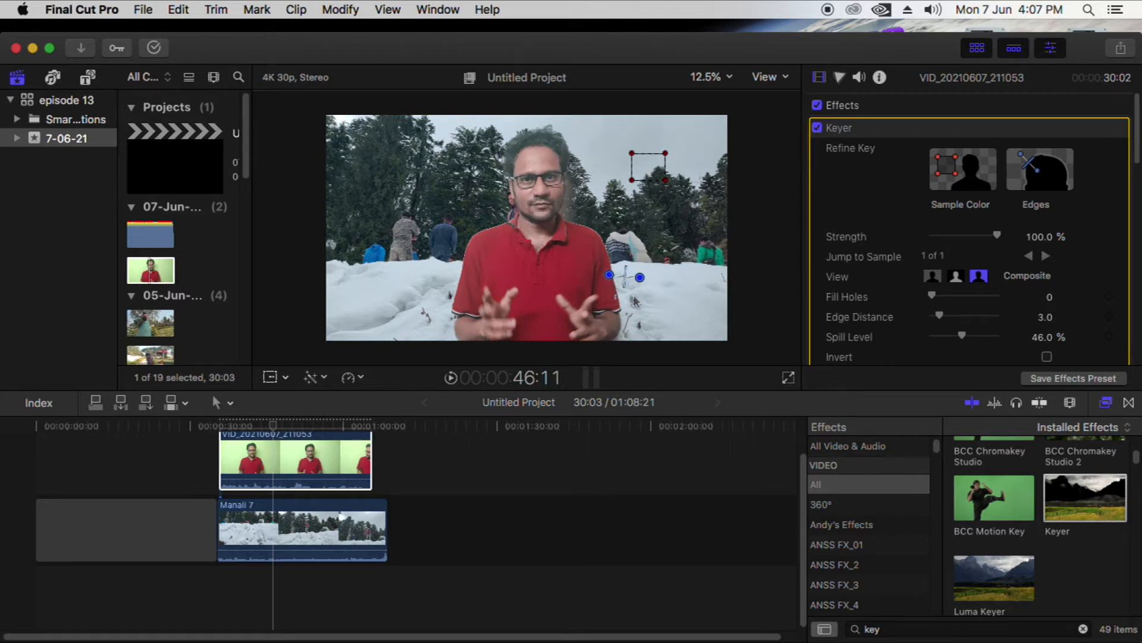
Check the key at other frames and compare the Keyer's Matte, Original and Composite views, ending on Composite
left_click(299, 426)
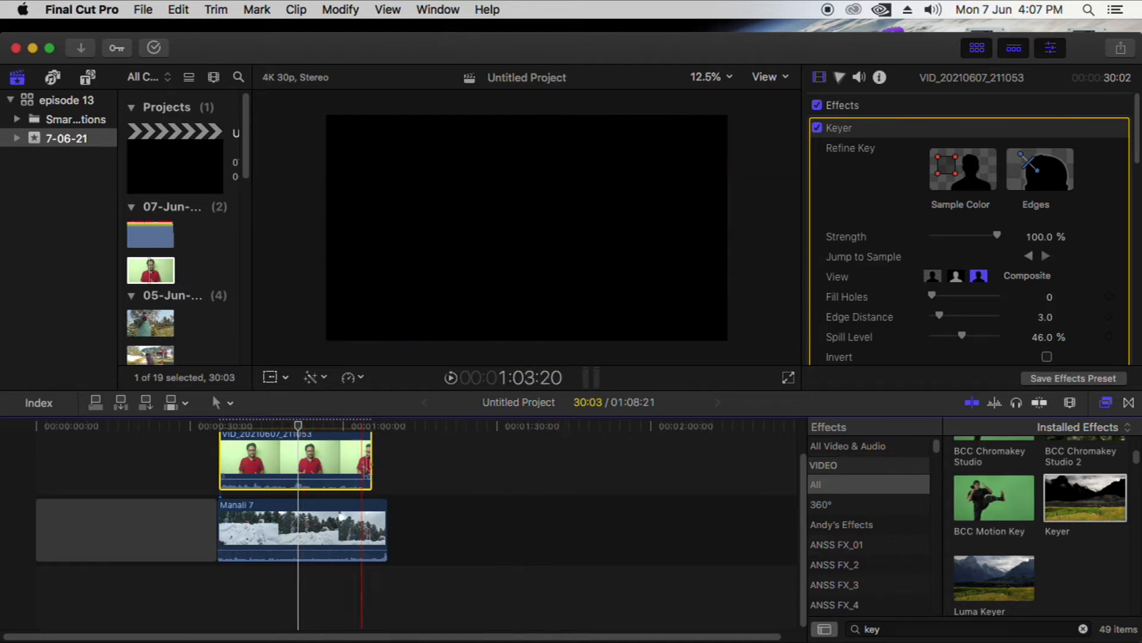
left_click(316, 426)
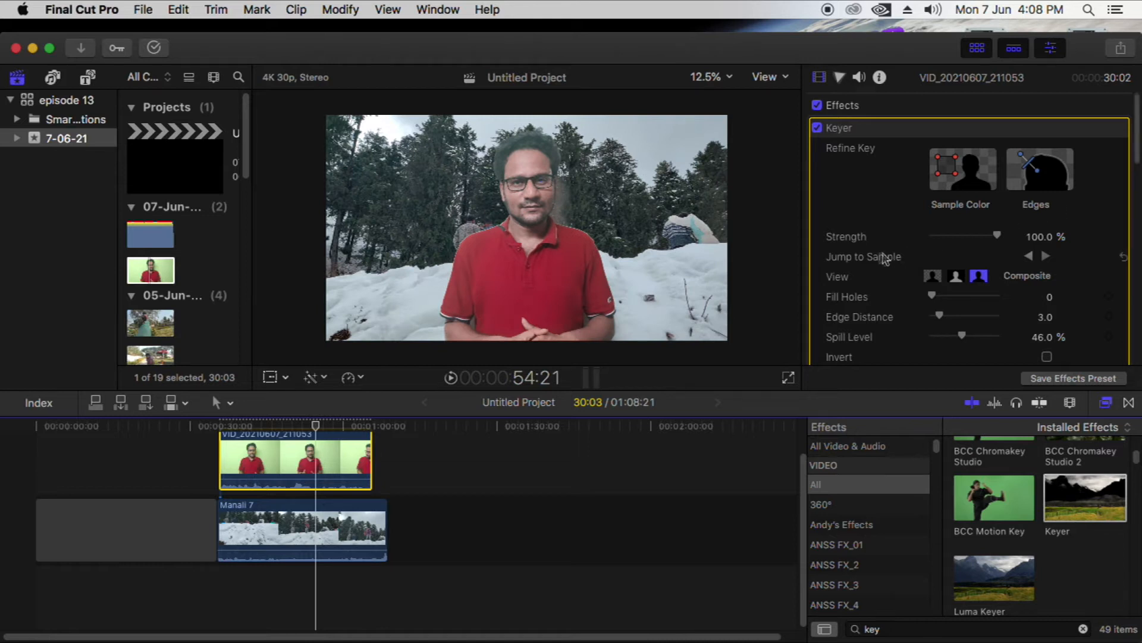
scroll(893, 262, "down", 2)
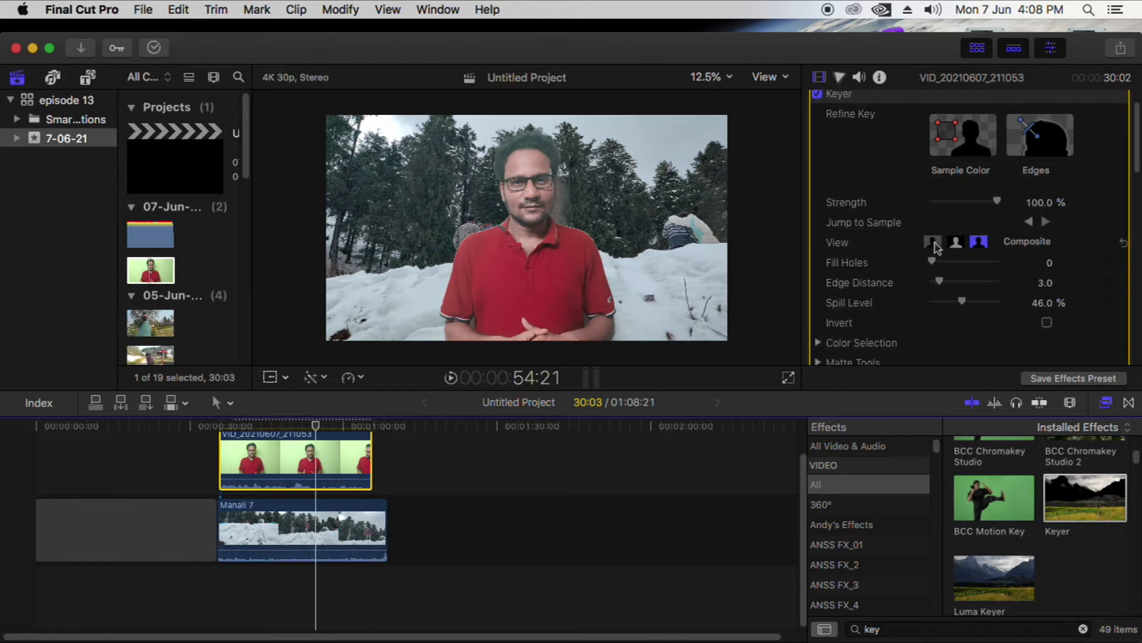
left_click(954, 242)
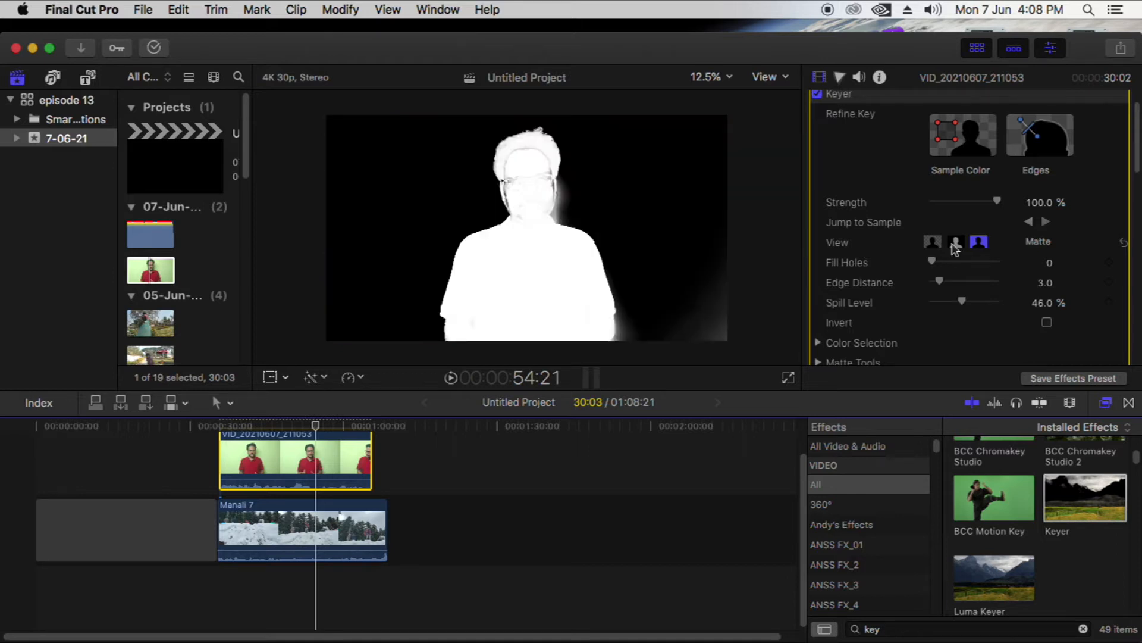
left_click(980, 244)
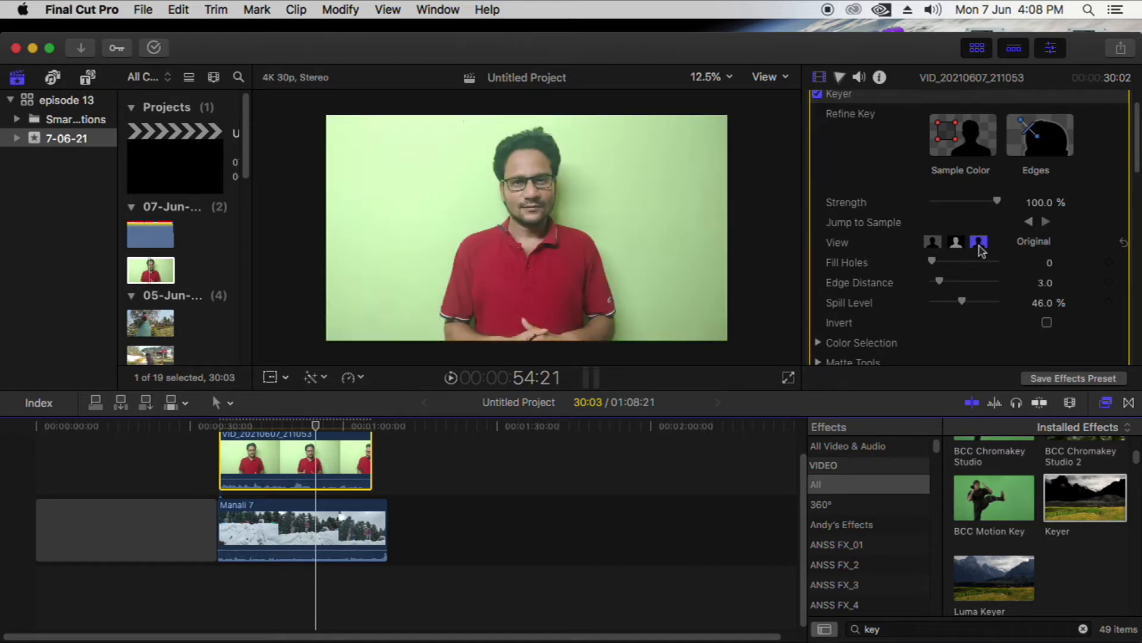
left_click(957, 244)
left_click(932, 243)
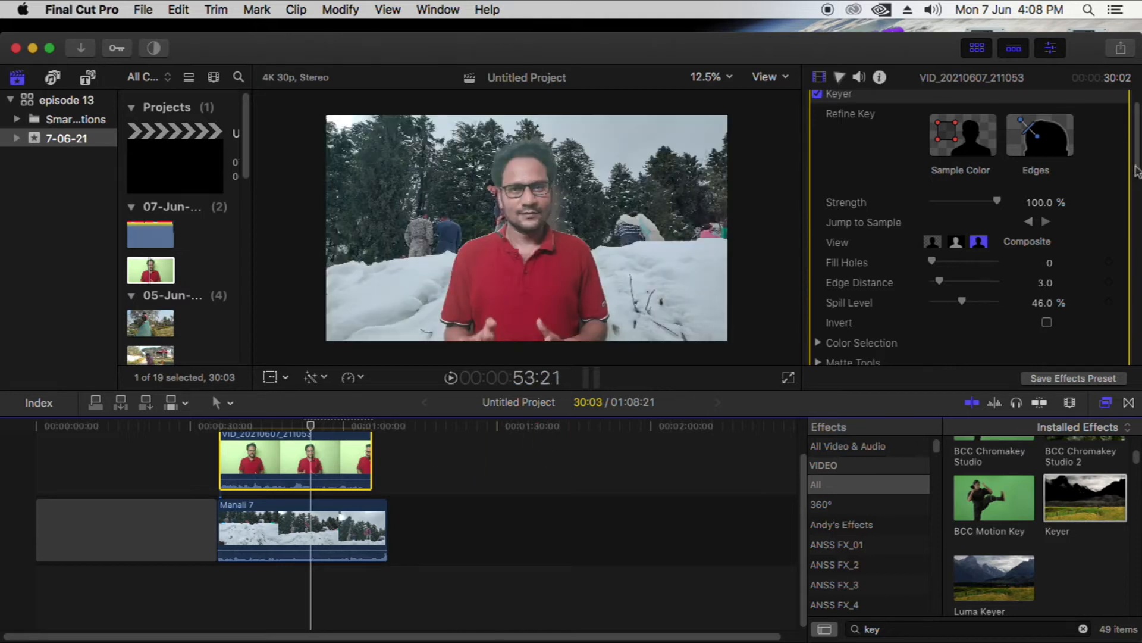
Adjust the Keyer's Matte Tools levels, setting the black point to 0.30 and the white point to 0.72
scroll(1137, 182, "down", 3)
scroll(1137, 181, "down", 2)
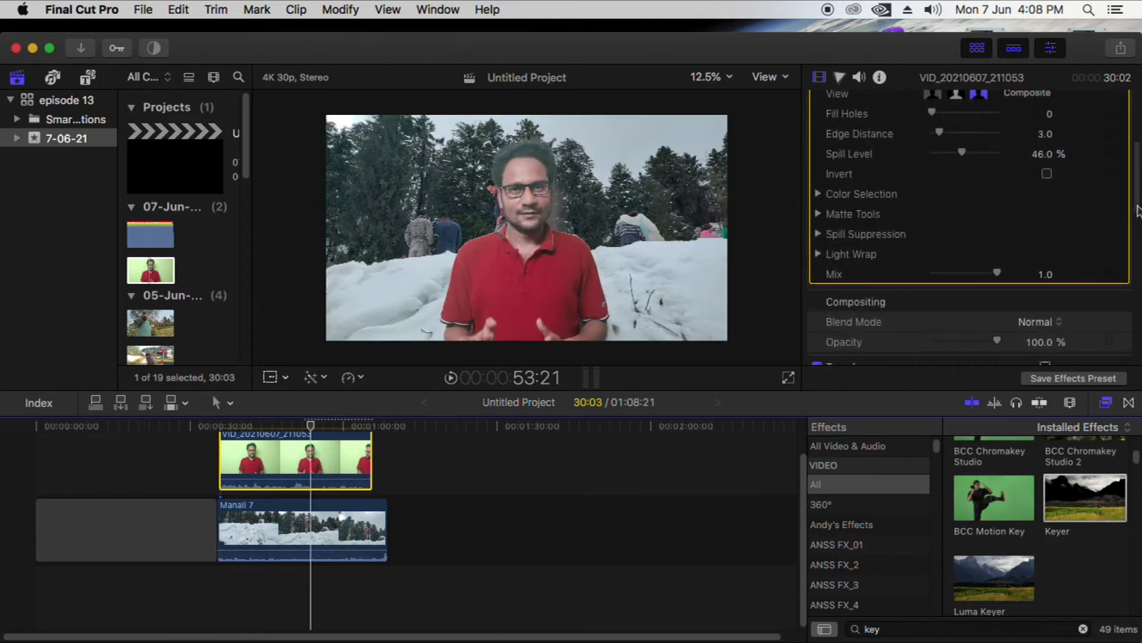
left_click(818, 195)
left_click(819, 195)
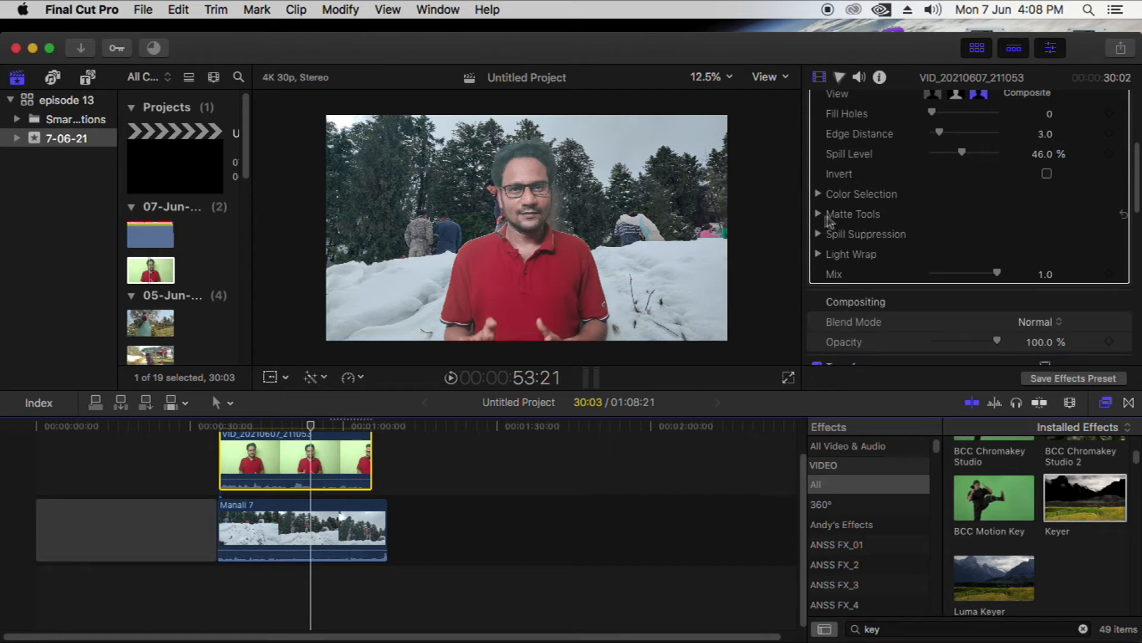
left_click(818, 214)
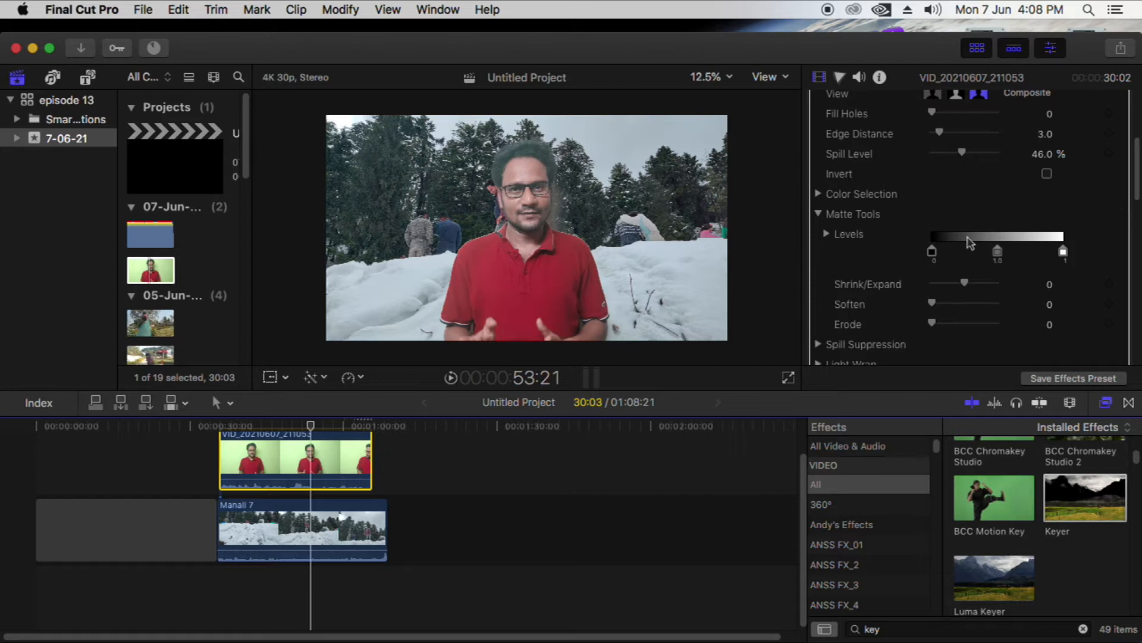
left_click_drag(937, 253, 1026, 257)
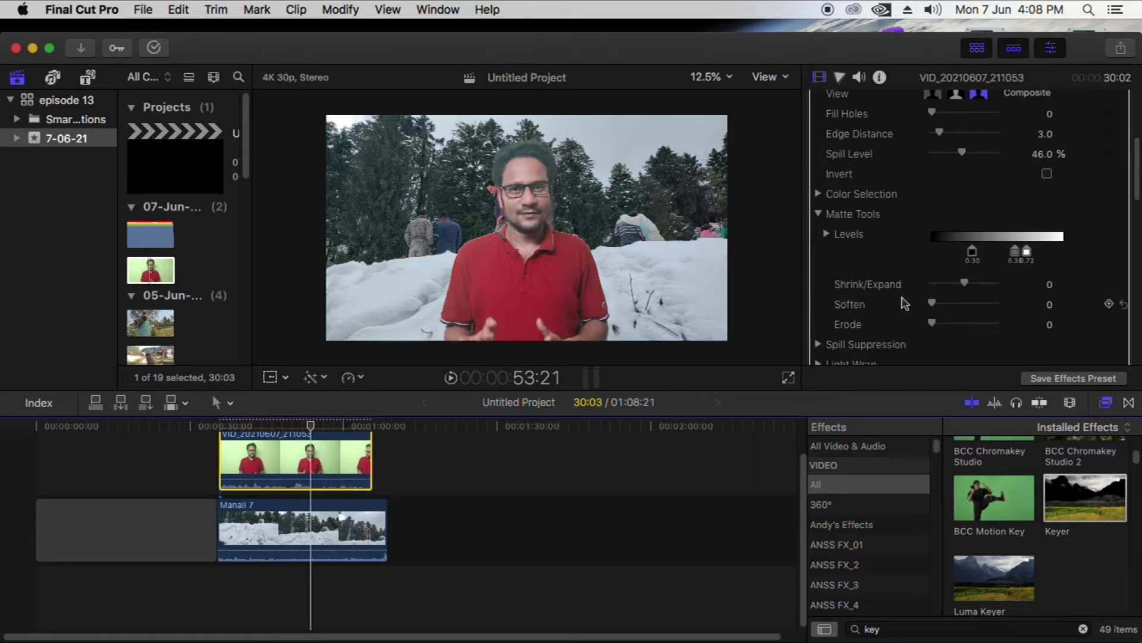
Try a matte Shrink/Expand value of -10 and reset the parameter
mouse_move(966, 284)
left_mouse_down()
mouse_move(983, 284)
mouse_move(959, 289)
left_mouse_up()
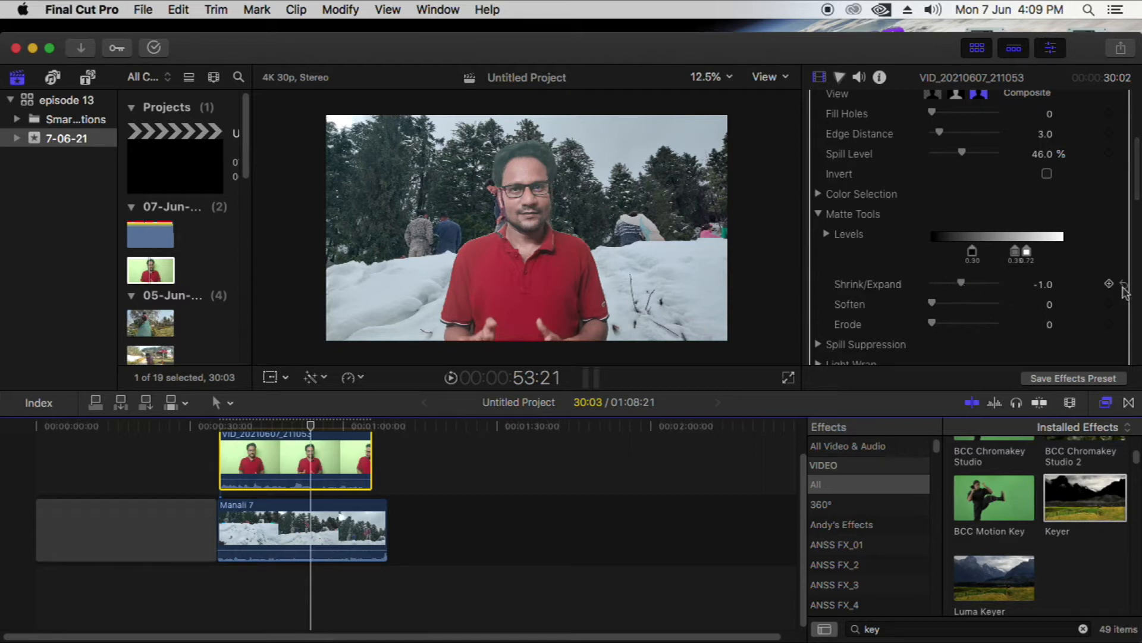
left_click_drag(950, 286, 923, 289)
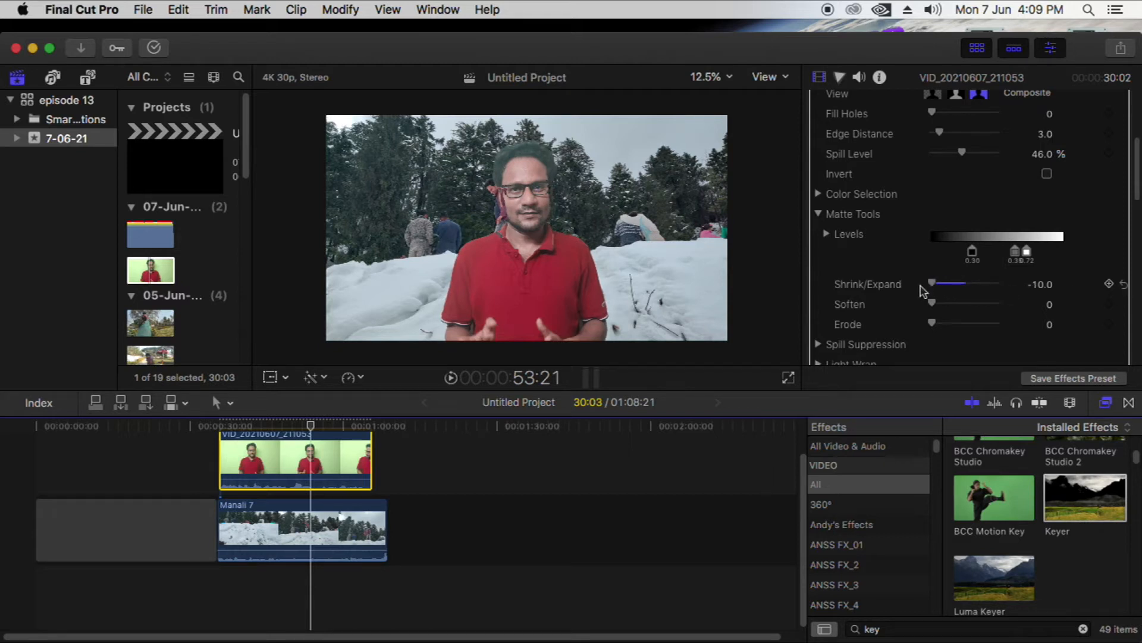
left_click(1124, 285)
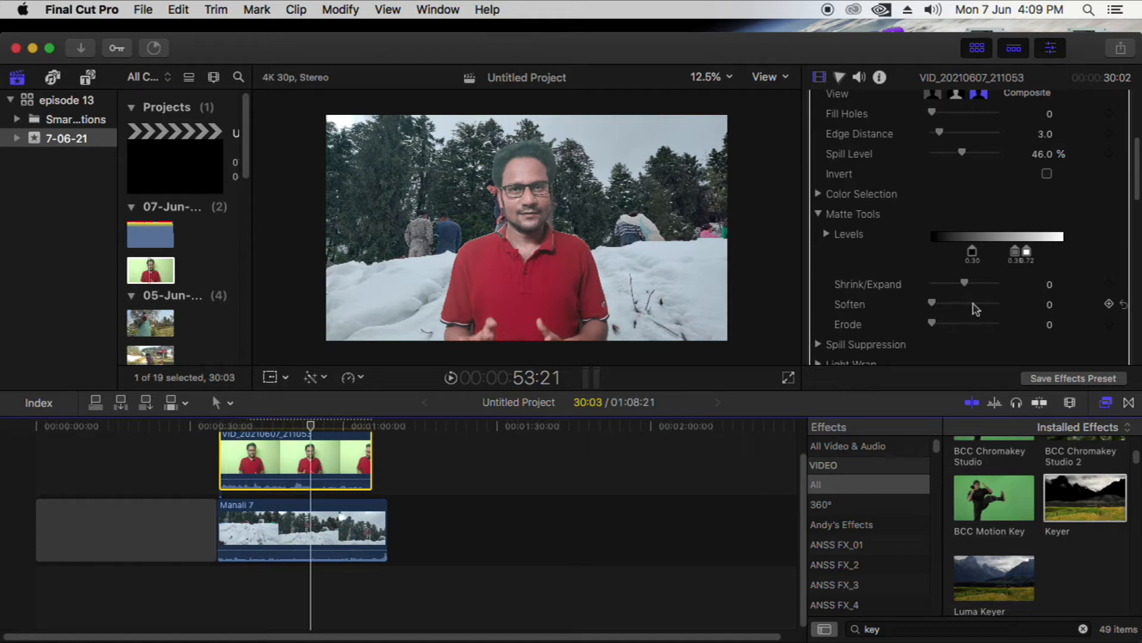
Set the matte's Soften to 0.8 and Erode to 3.04, and play back part of the keyed clip
mouse_move(935, 306)
left_mouse_down()
mouse_move(961, 307)
mouse_move(944, 307)
left_mouse_up()
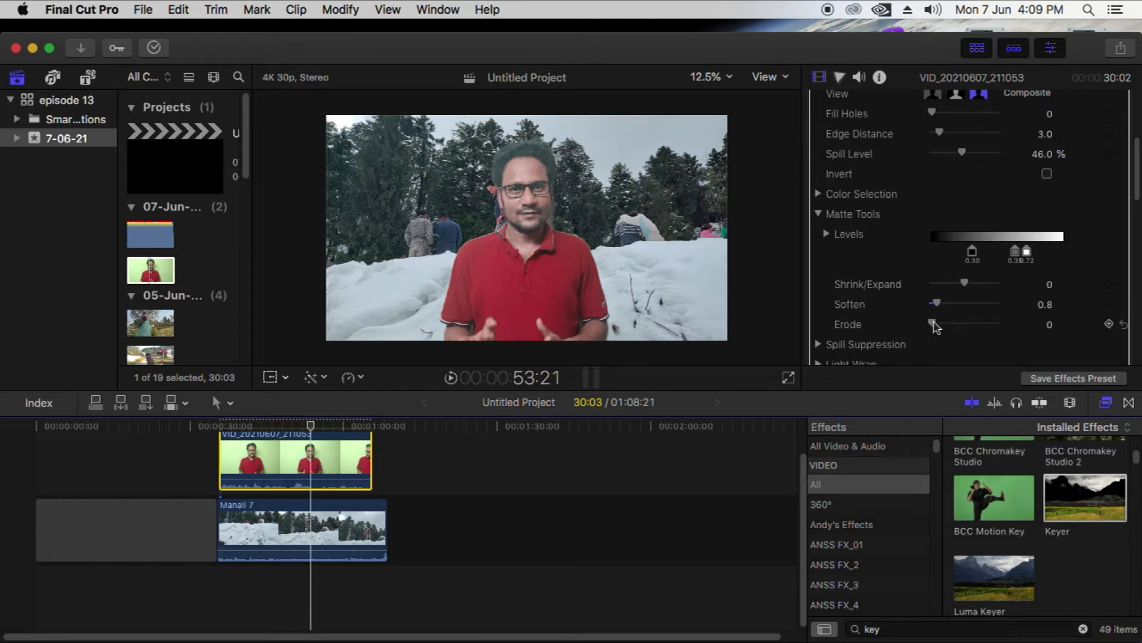
left_click_drag(935, 326, 956, 341)
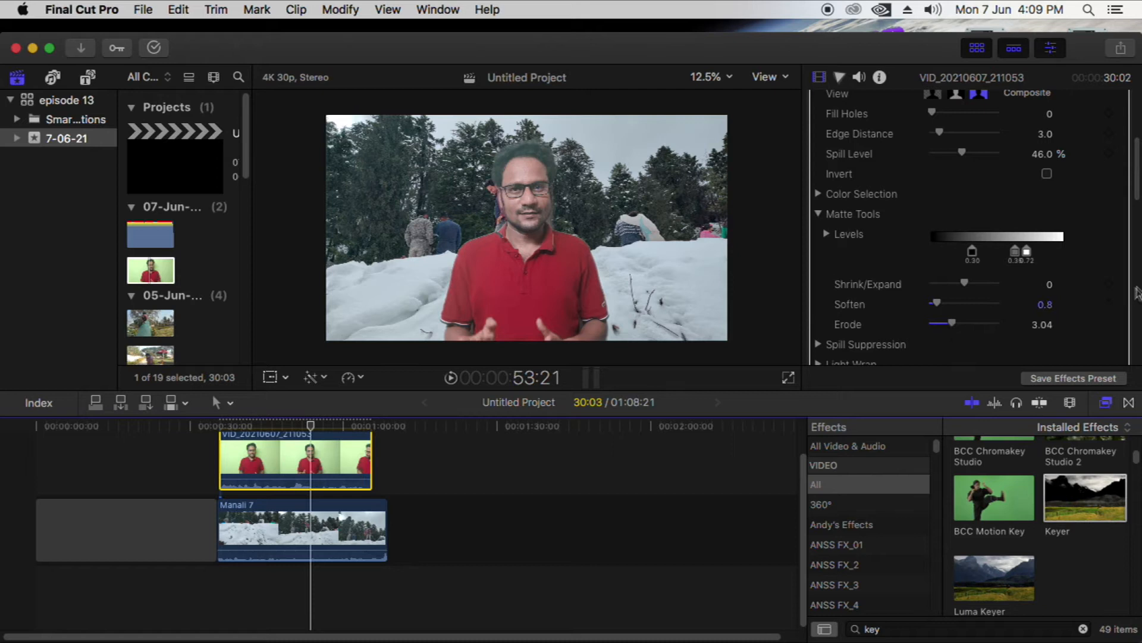
scroll(1137, 196, "down", 3)
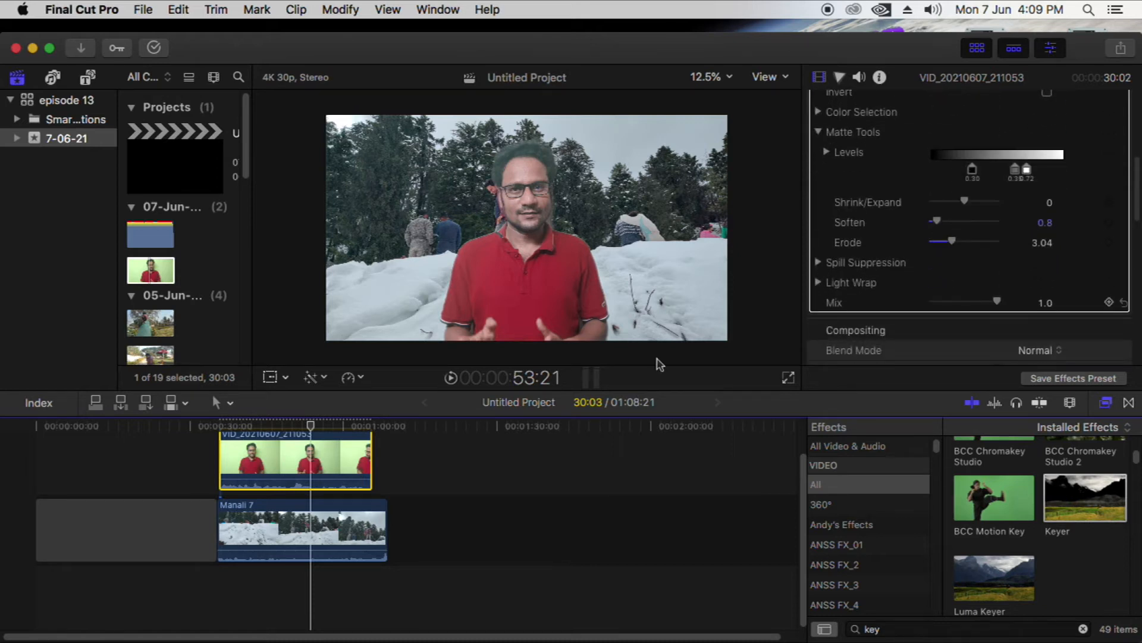
left_click(260, 429)
key("space")
key("space")
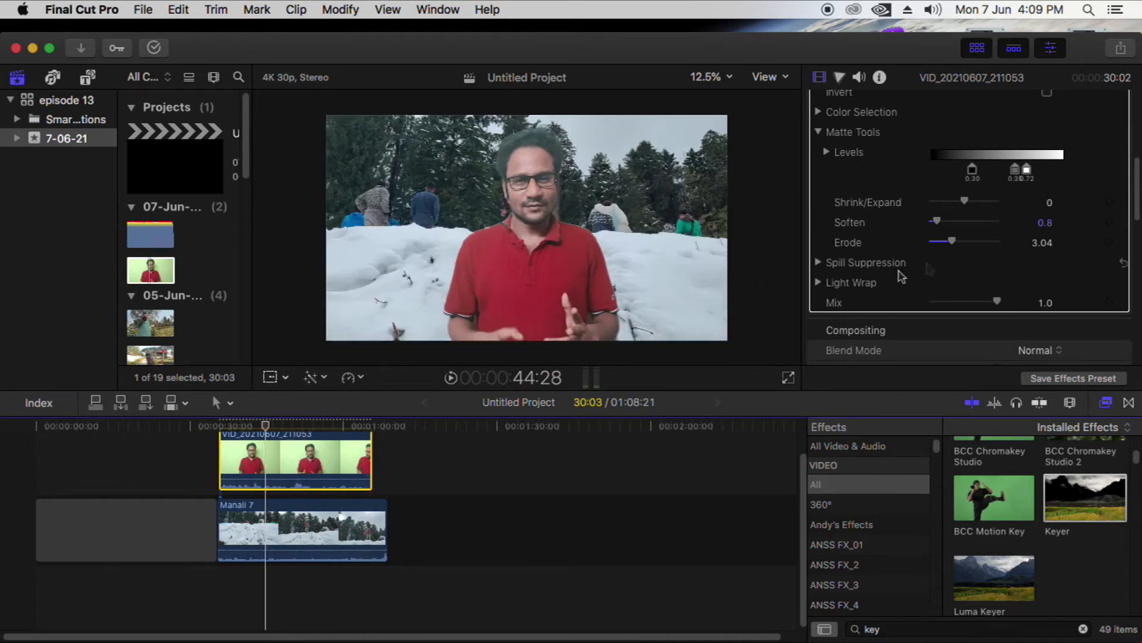
Try different black, bias and white point positions in the Keyer's matte Levels
left_click(827, 152)
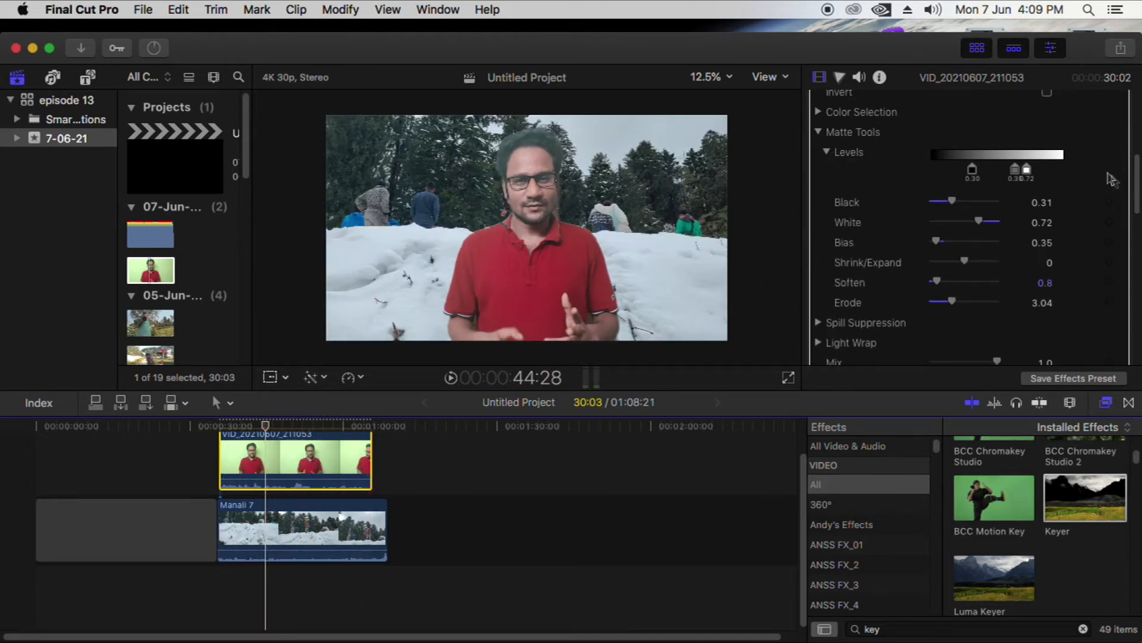
left_click_drag(972, 174, 928, 171)
left_click_drag(1007, 174, 972, 175)
left_click_drag(999, 176, 1047, 179)
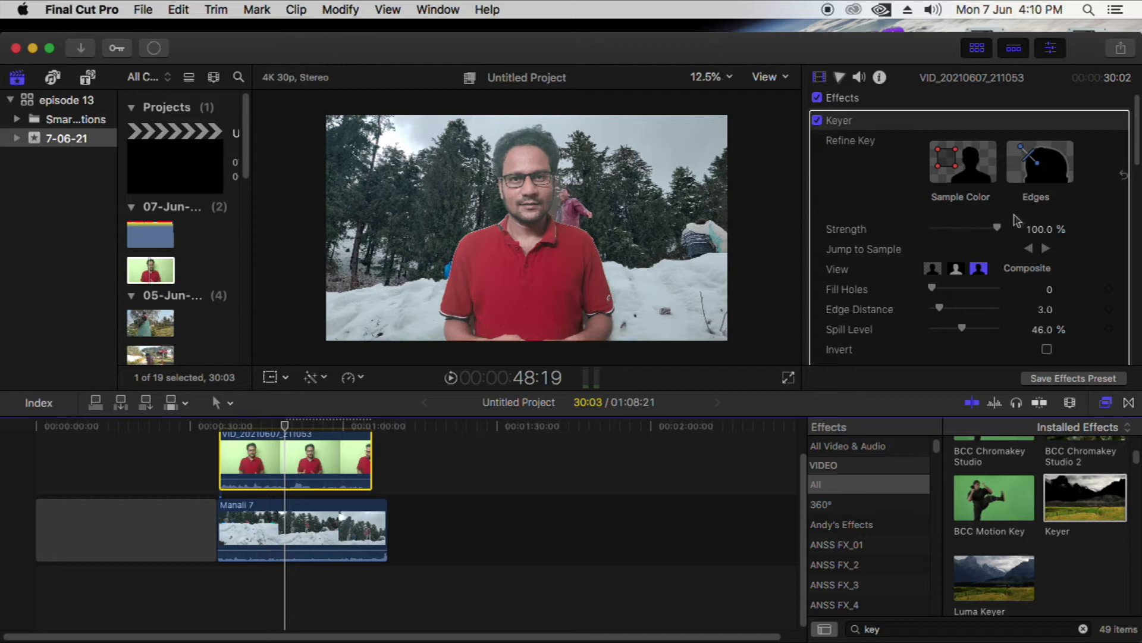
Expand the Keyer's Matte Tools and set Soften to 1.61
left_click_drag(1137, 155, 1135, 188)
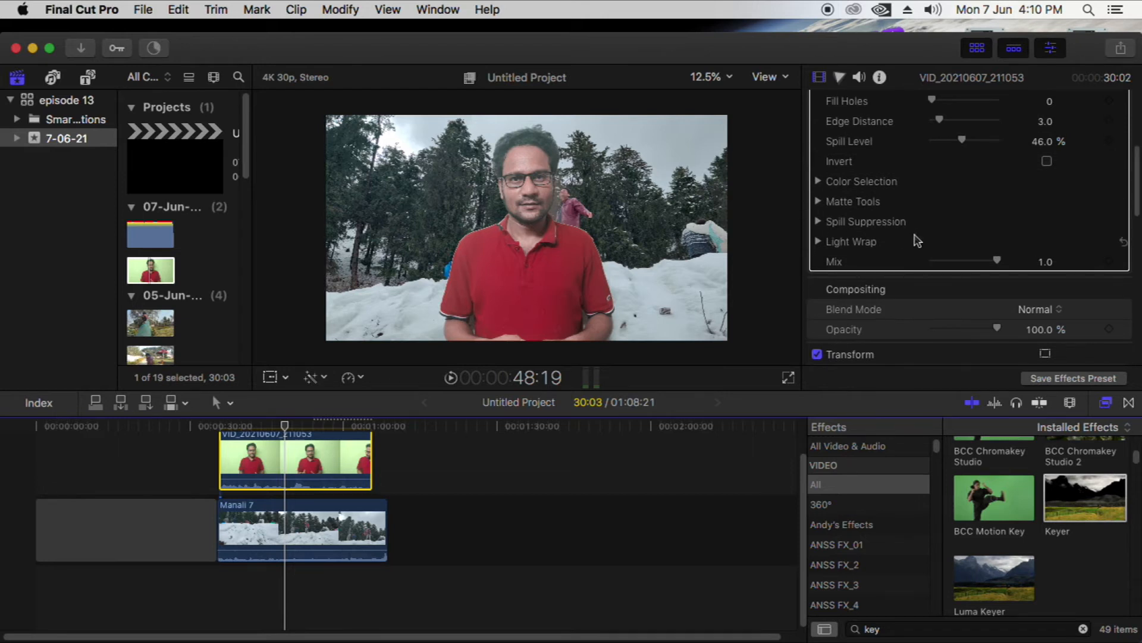
scroll(840, 179, "down", 2)
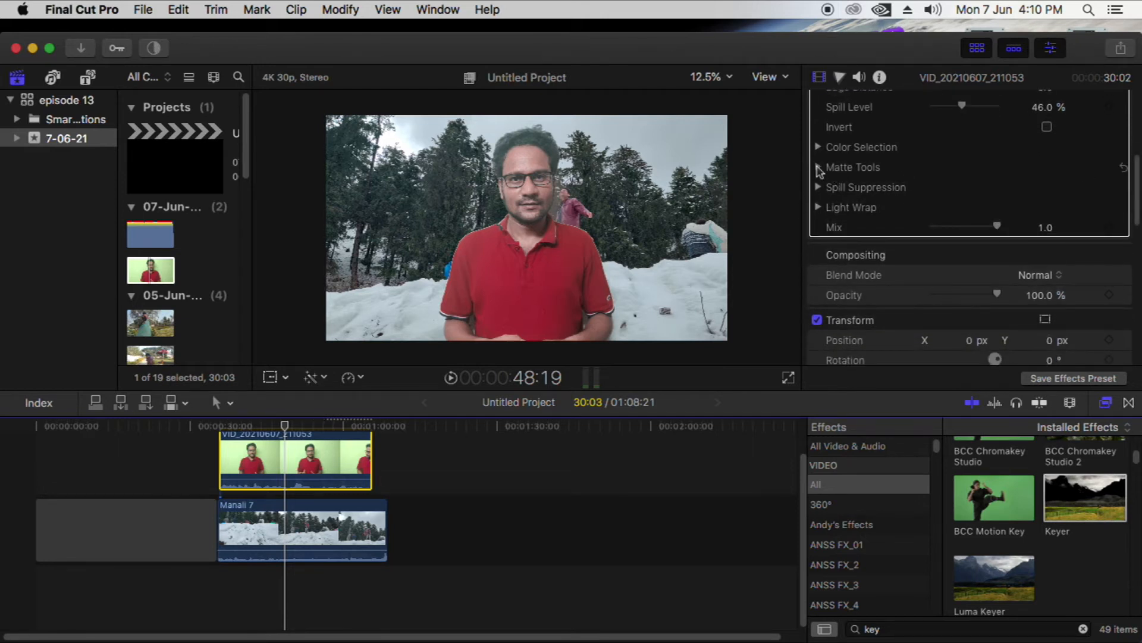
left_click(819, 168)
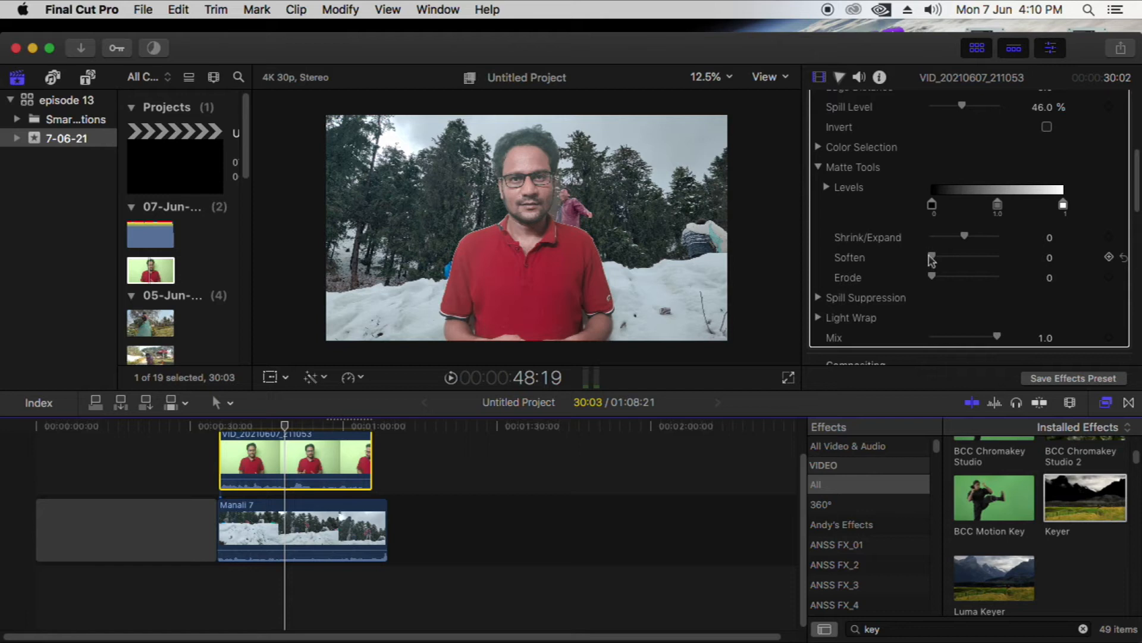
left_click_drag(933, 258, 935, 259)
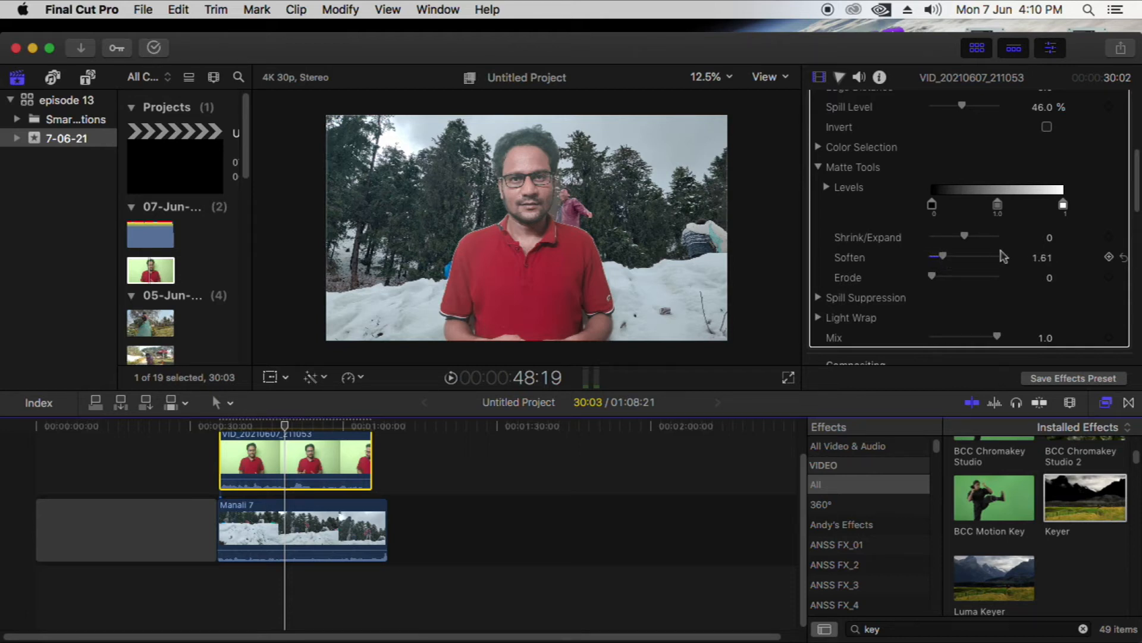
Try matte Shrink/Expand values of -2.0, -1.0 and 0.4, returning the parameter to 0.0
left_click_drag(966, 236, 960, 235)
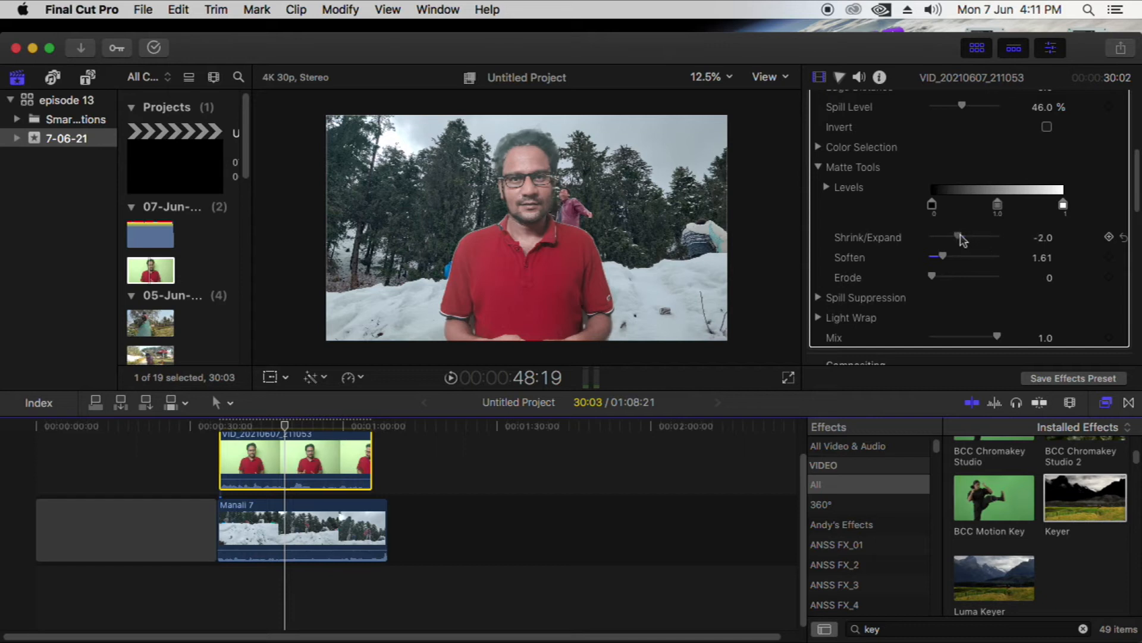
left_click(1122, 241)
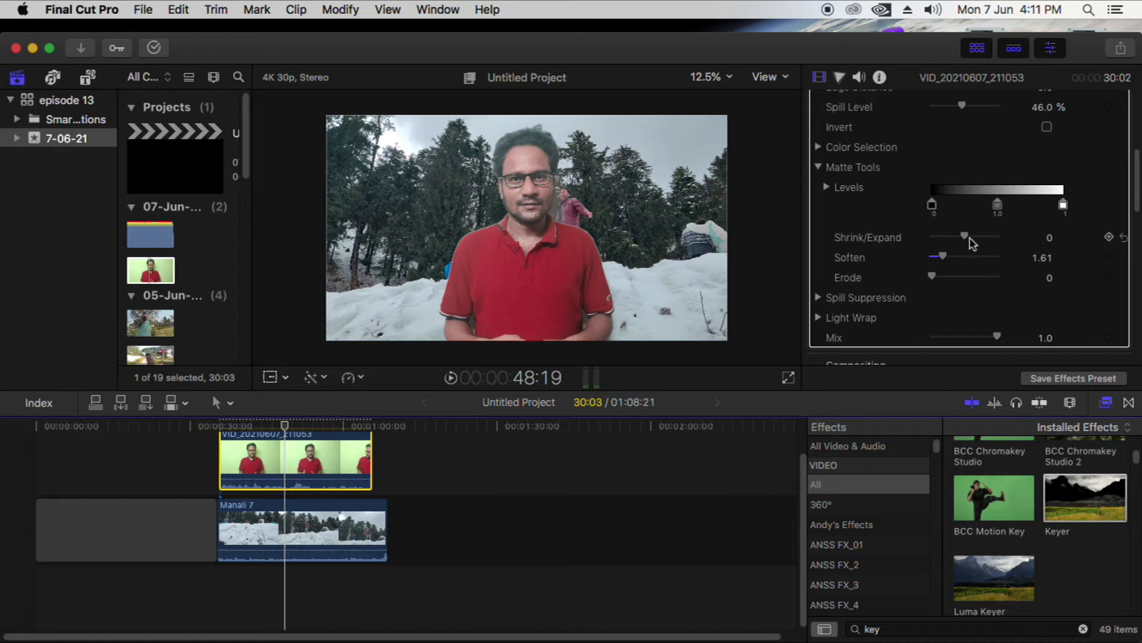
left_click_drag(965, 236, 963, 236)
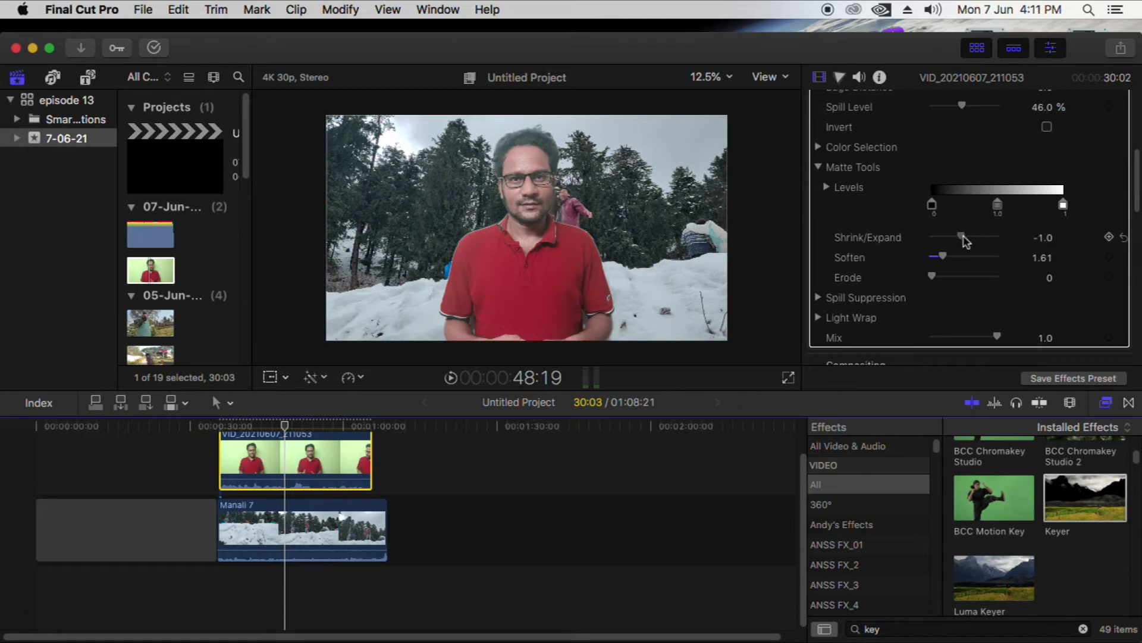
left_click_drag(1046, 239, 1049, 237)
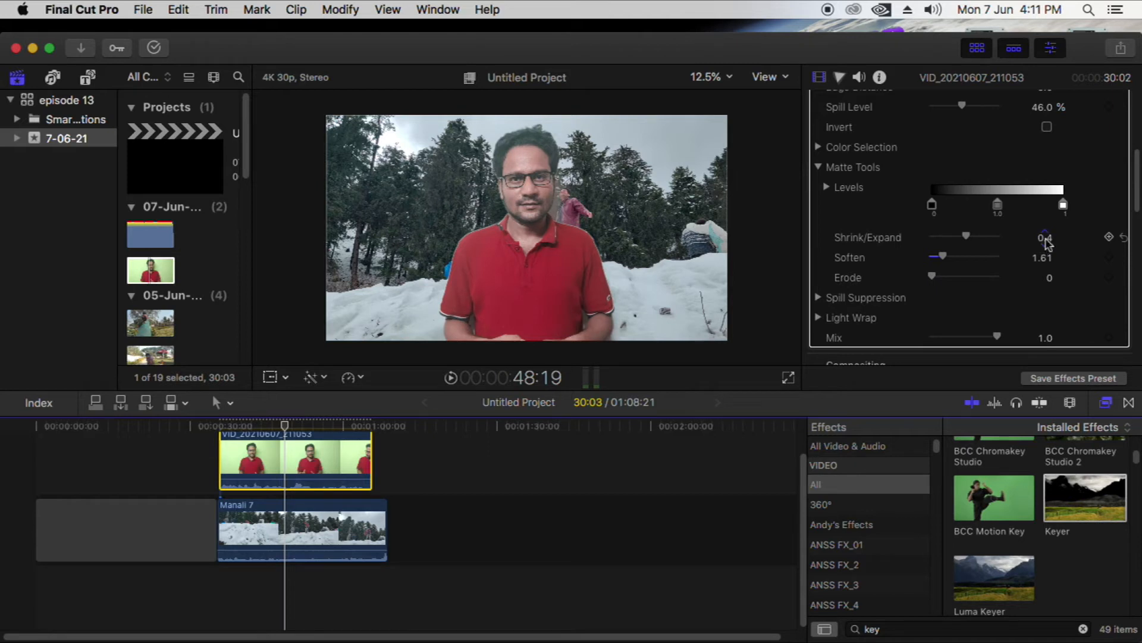
mouse_move(1046, 239)
left_mouse_down()
mouse_move(1046, 227)
mouse_move(1046, 239)
left_mouse_up()
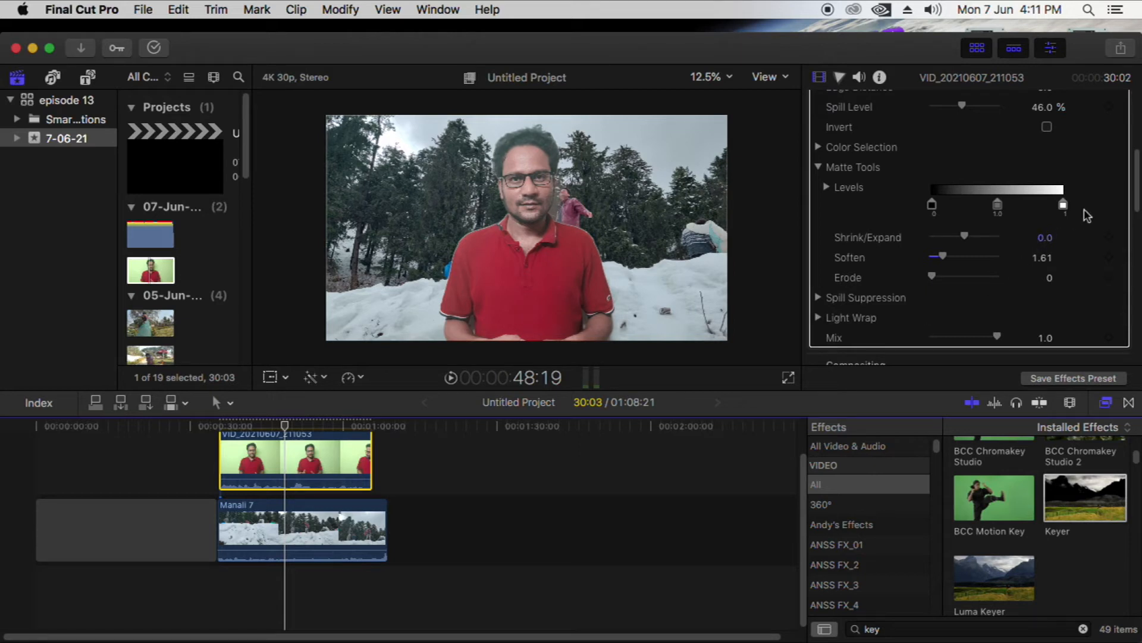
Raise the Luma handle in the Keyer's Color Selection, set Luma Rolloff to 26.99 %, and play back part of the composite
scroll(1135, 182, "down", 3)
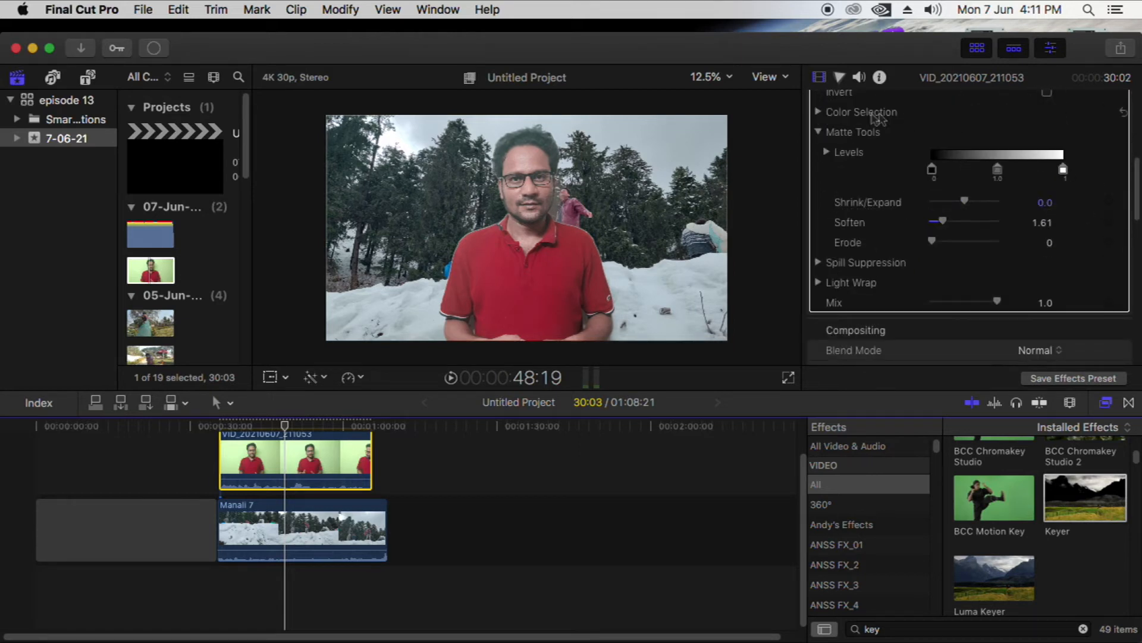
left_click(818, 112)
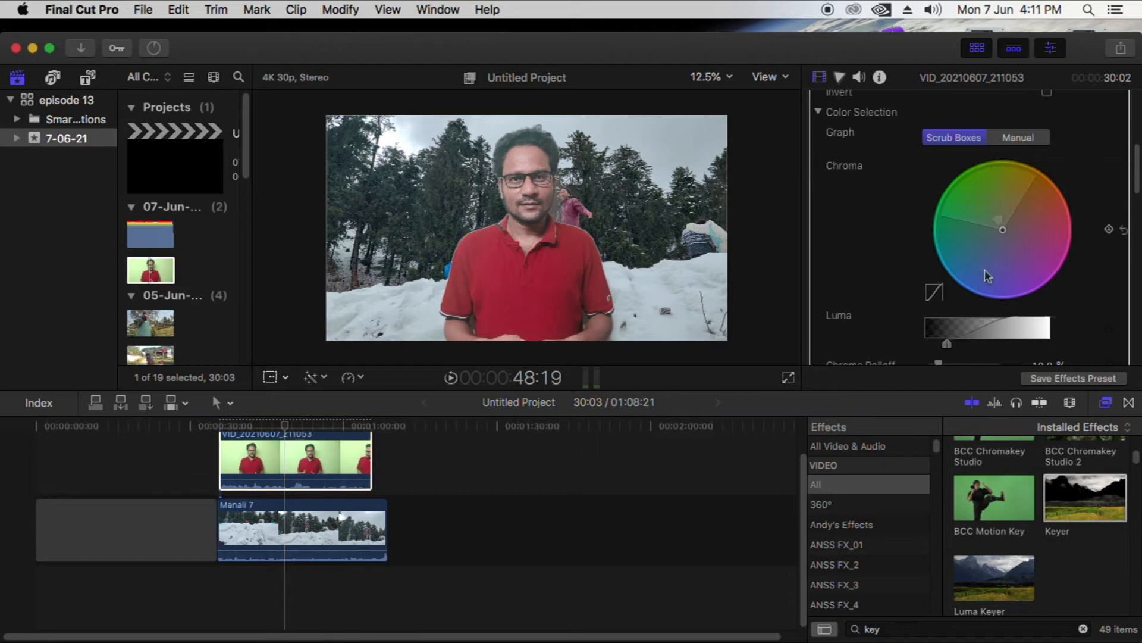
mouse_move(947, 343)
left_mouse_down()
mouse_move(1007, 342)
mouse_move(950, 344)
mouse_move(990, 344)
mouse_move(964, 352)
left_mouse_up()
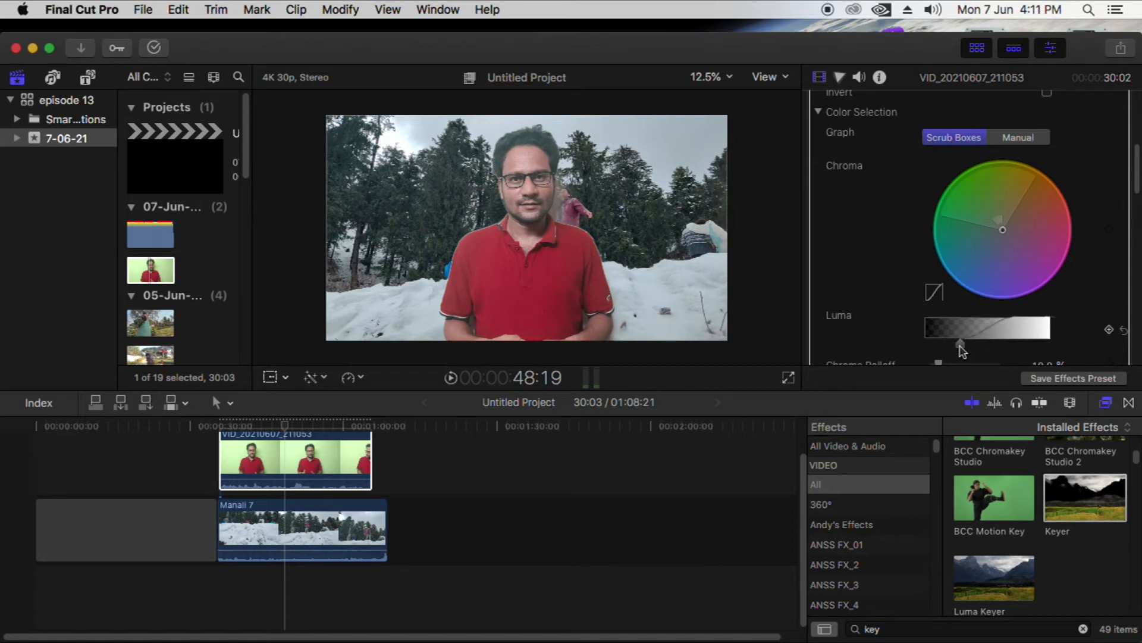
scroll(952, 226, "down", 5)
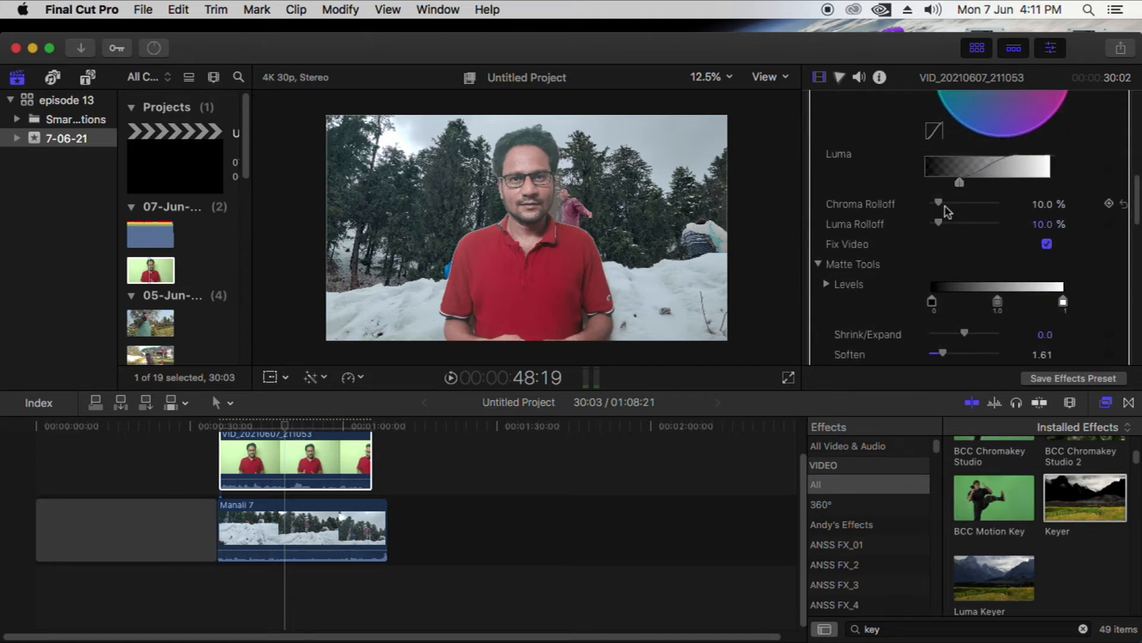
mouse_move(946, 225)
left_mouse_down()
mouse_move(1002, 227)
mouse_move(933, 226)
mouse_move(948, 230)
left_mouse_up()
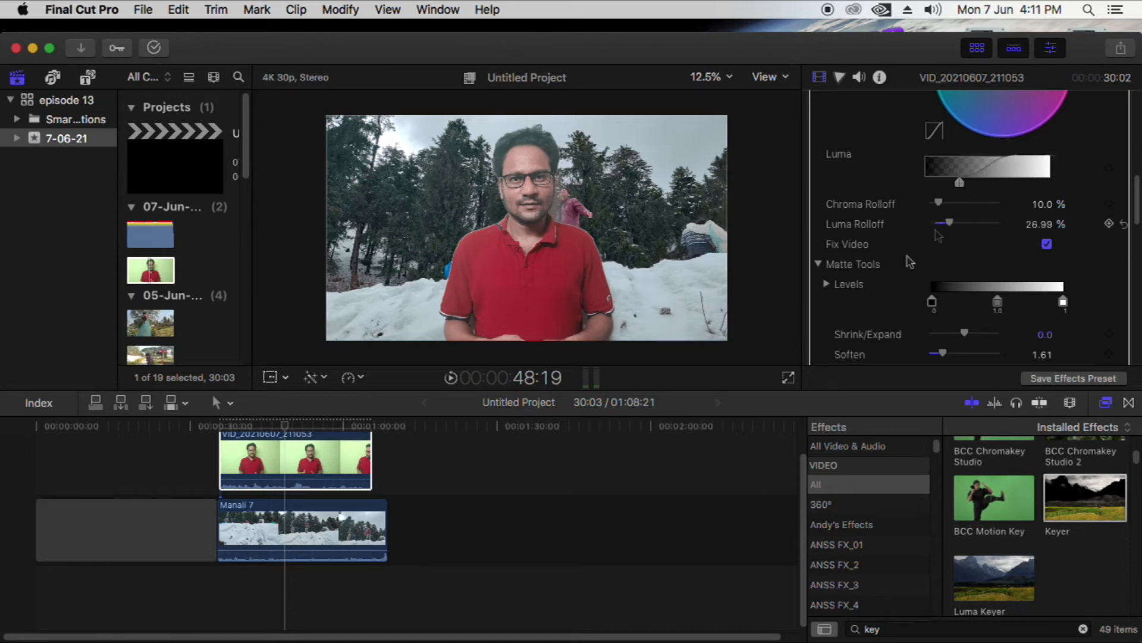
left_click(253, 425)
key("space")
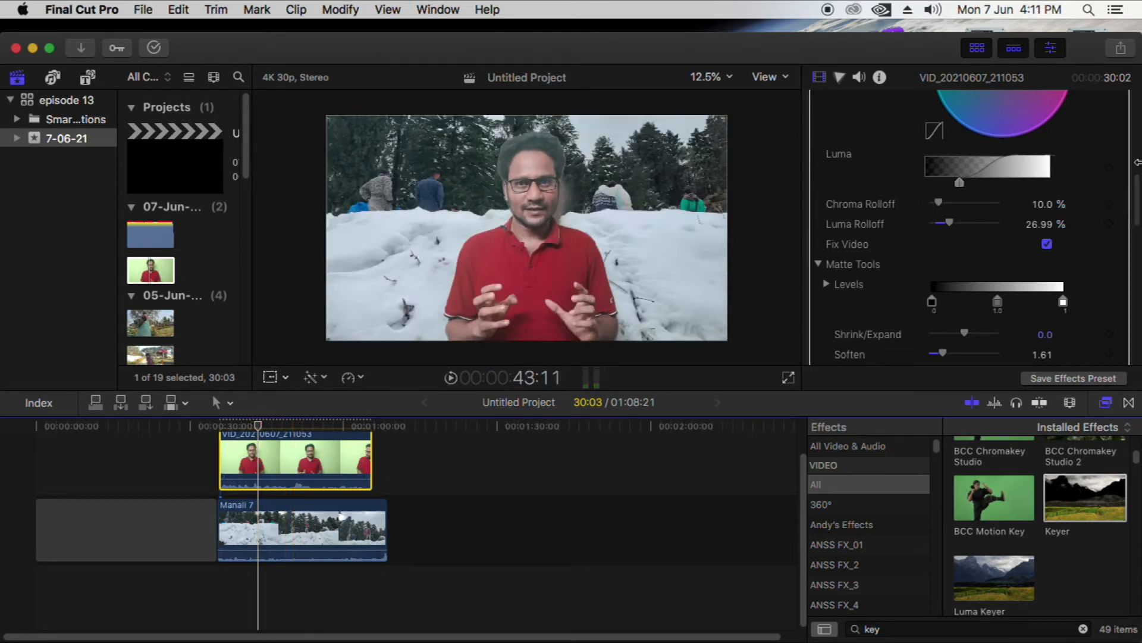
Try scaling the presenter clip down to 94 % and reset Scale (All) to 100 %
scroll(1137, 195, "down", 10)
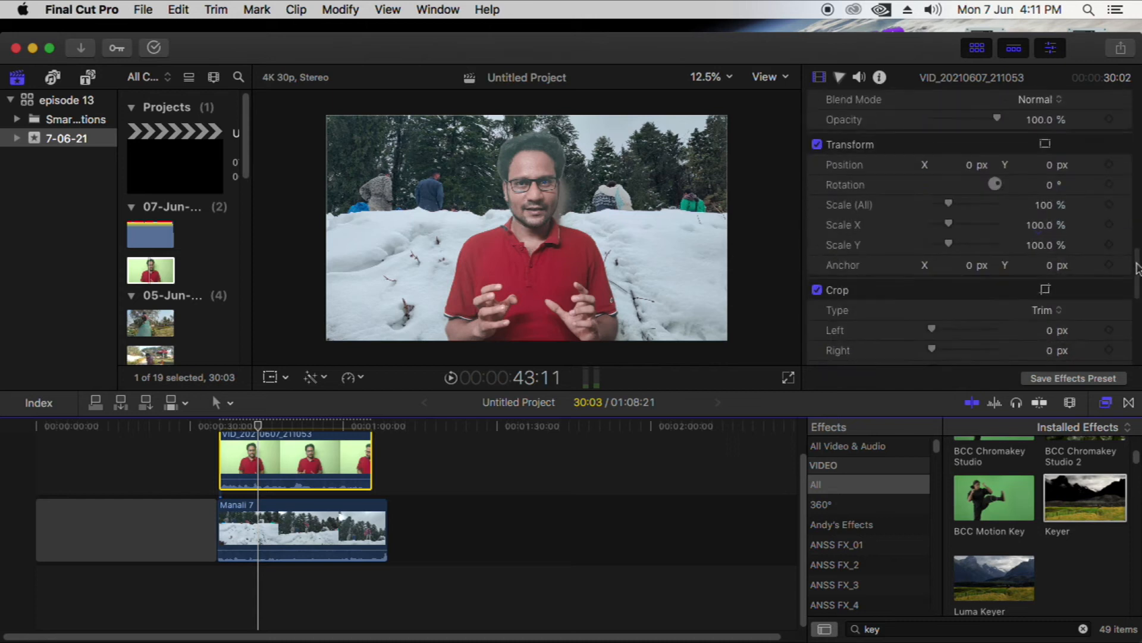
left_click_drag(949, 205, 1047, 188)
key("super+z")
left_click(1124, 186)
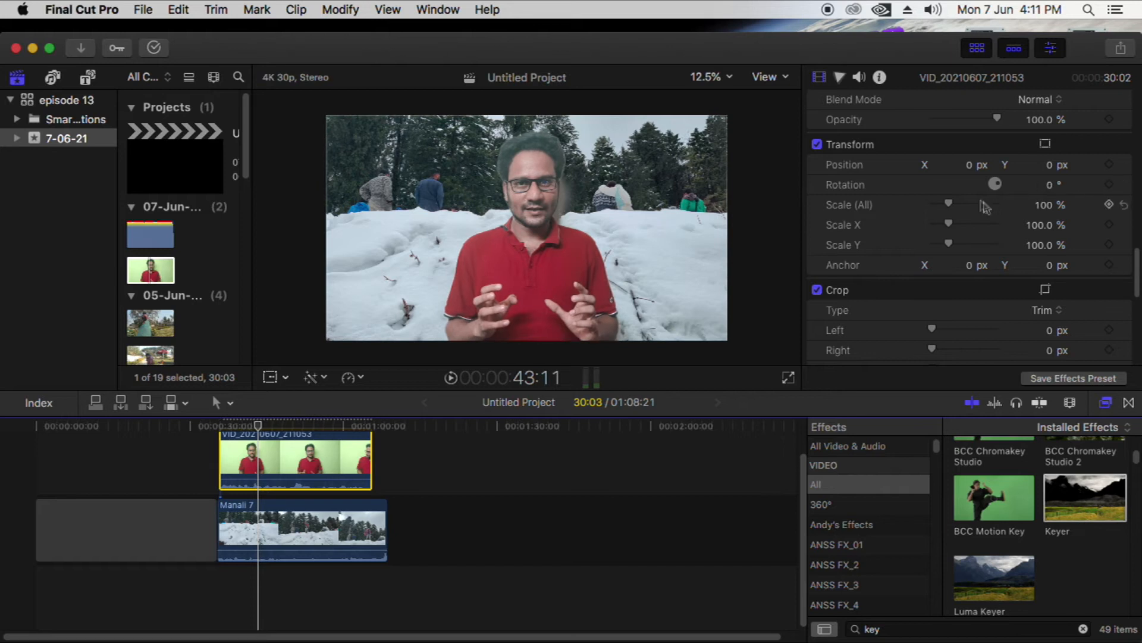
left_click_drag(954, 207, 952, 208)
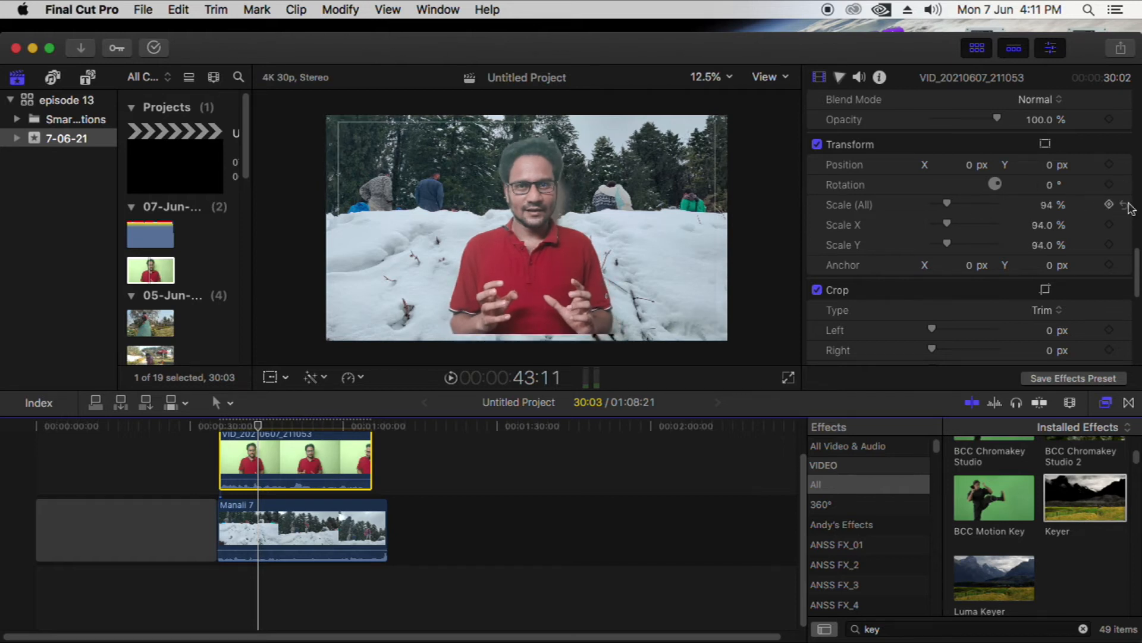
left_click(1124, 205)
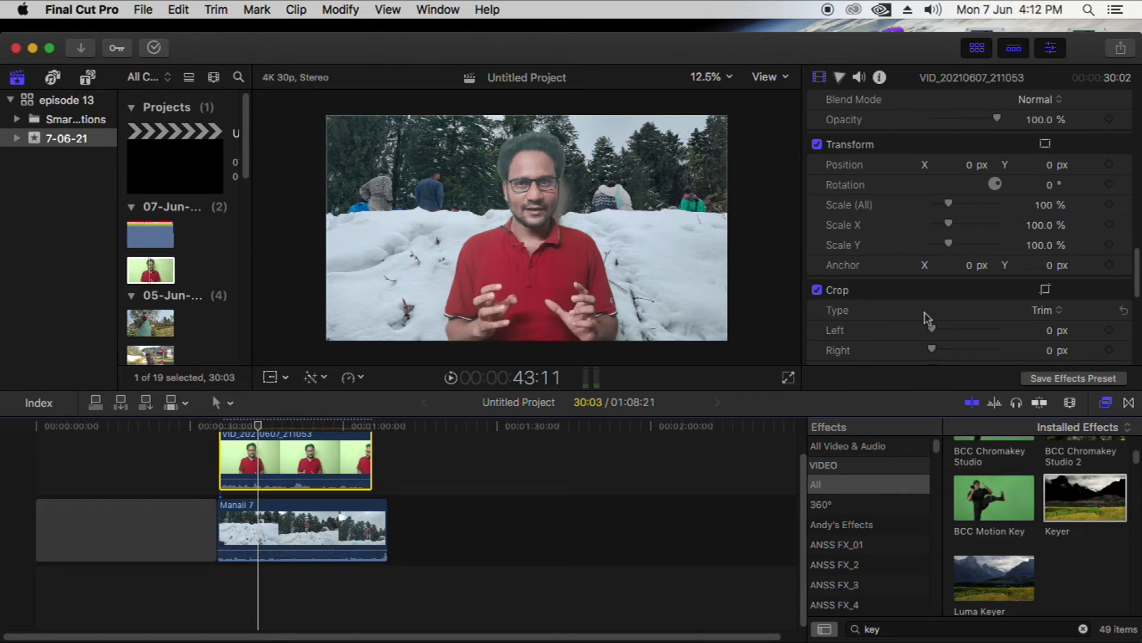
Move the keyed presenter toward the left side of the frame with the Transform tool
left_click(286, 377)
left_click(321, 398)
left_click_drag(534, 272, 480, 264)
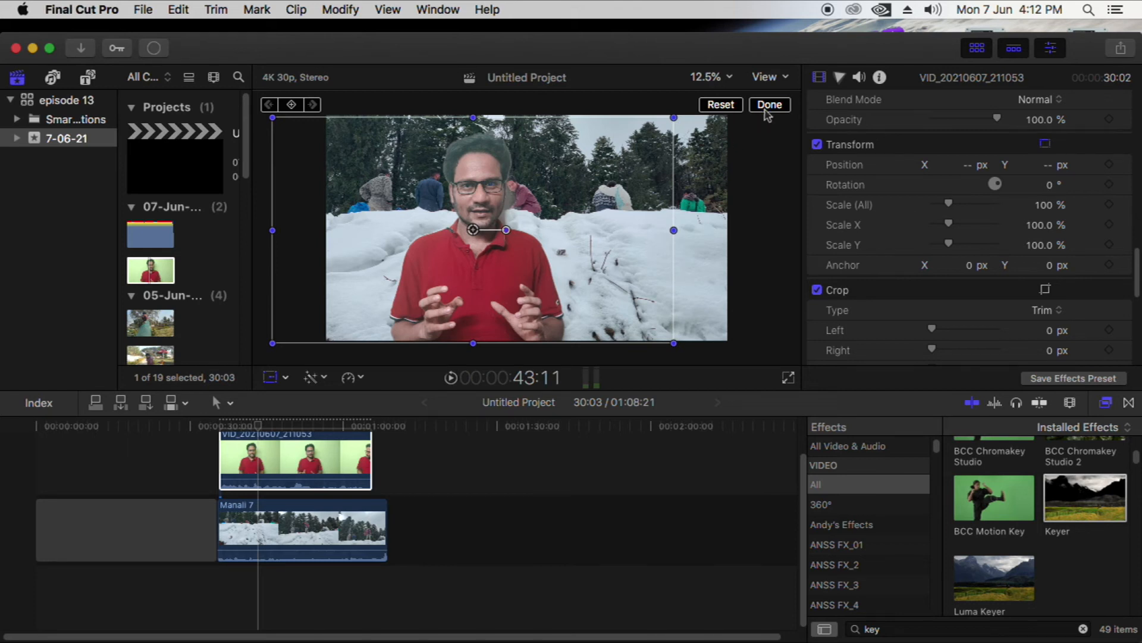
left_click(768, 106)
Reposition the presenter back toward the center of the frame and slightly enlarge him with the Transform tool
left_click(286, 379)
left_click(327, 398)
left_click_drag(512, 173, 557, 172)
left_click_drag(720, 340, 730, 347)
left_click(769, 106)
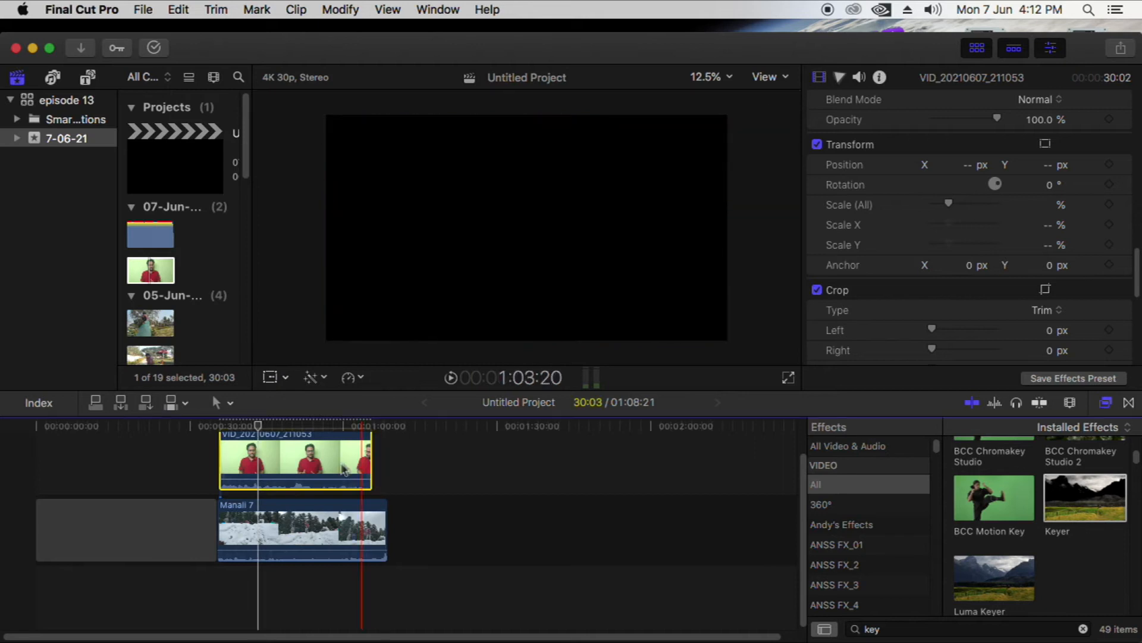
Add another copy of the green-backdrop clip VID_20210607_211053 to the storyline directly after Manali 7
left_click(312, 426)
left_click_drag(311, 426, 302, 426)
scroll(179, 208, "down", 5)
left_click_drag(149, 122, 416, 524)
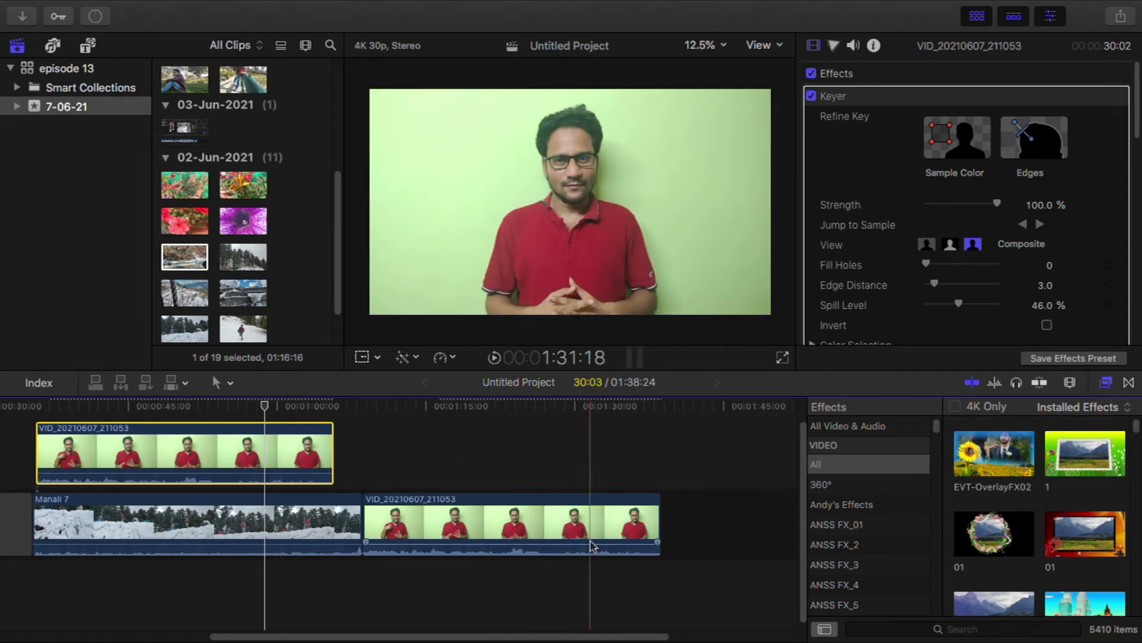
Copy the keyed presenter clip and paste its effects onto the second green-backdrop clip in the storyline
left_click(224, 449)
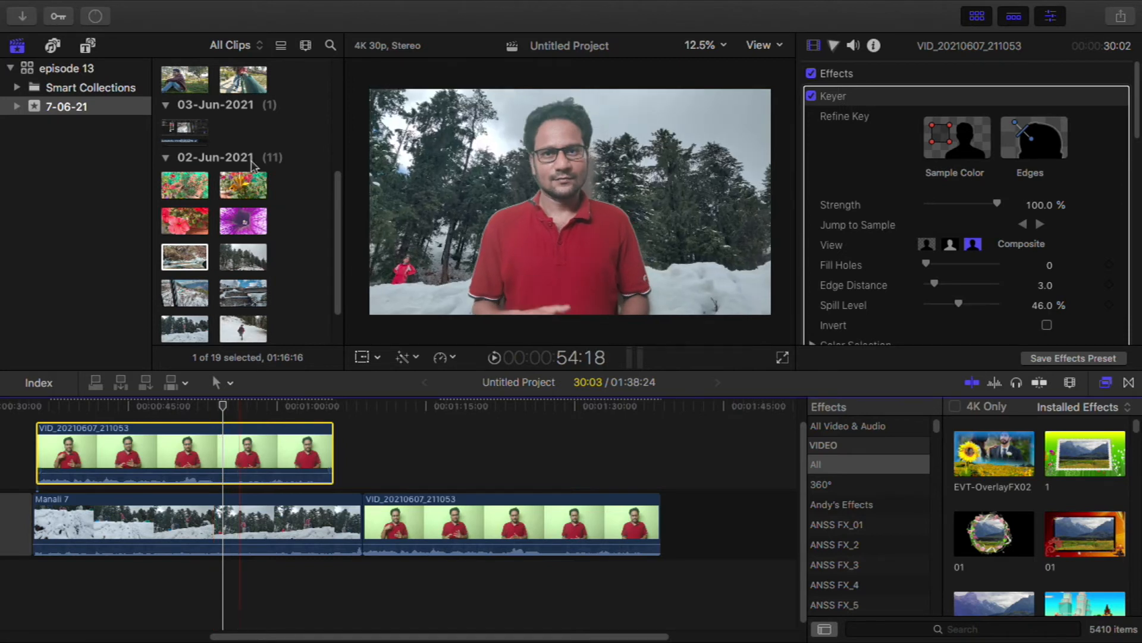
left_click(445, 522)
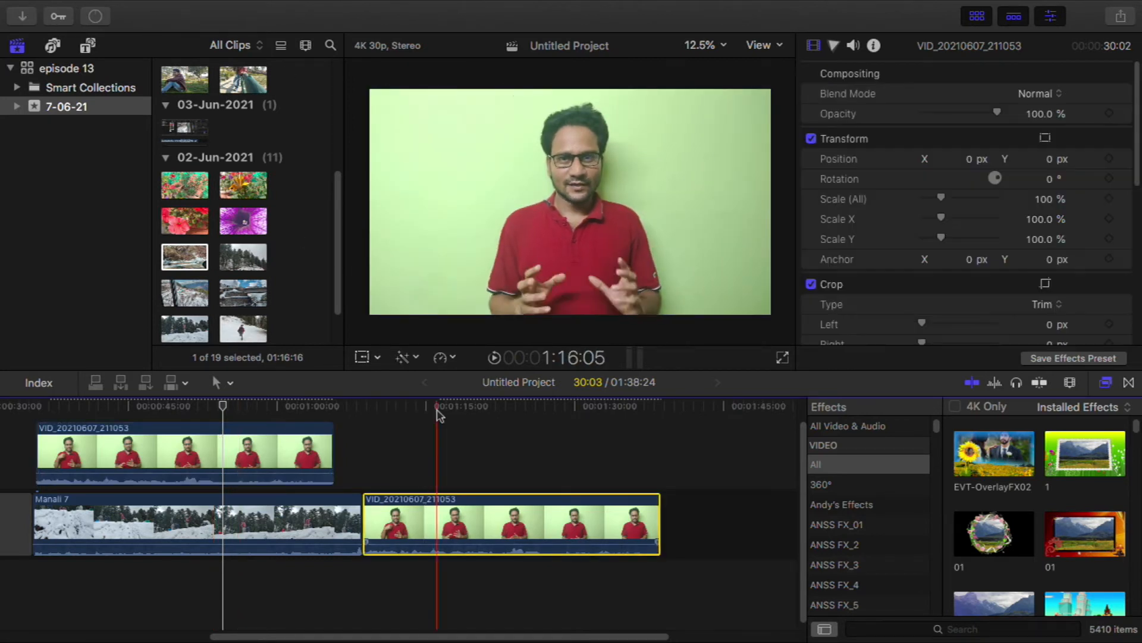
left_click(178, 9)
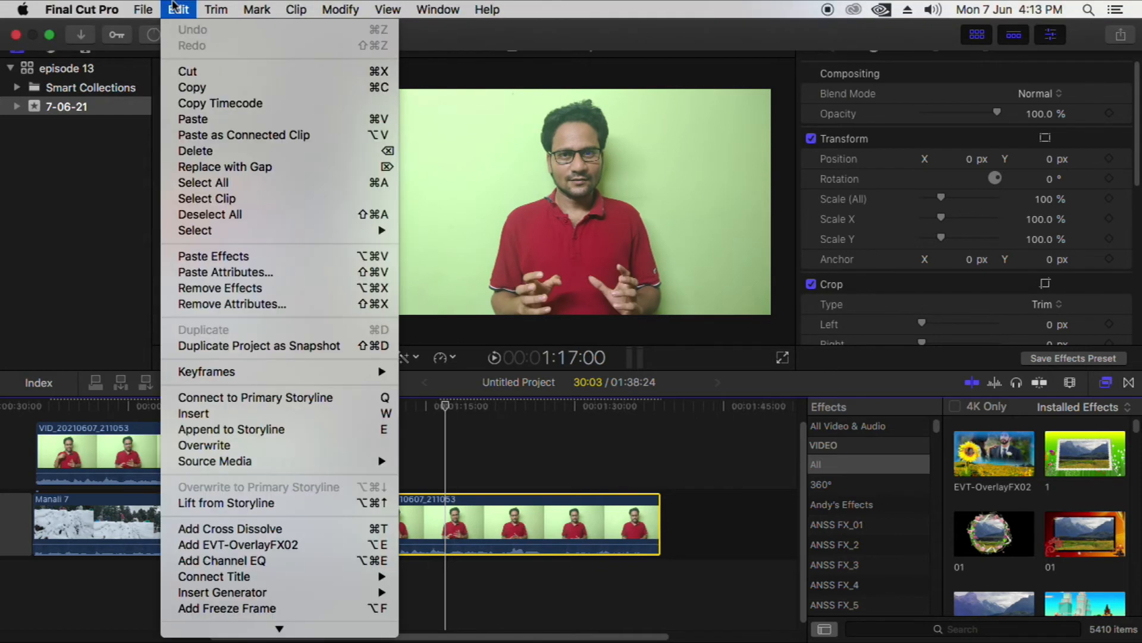
mouse_move(175, 10)
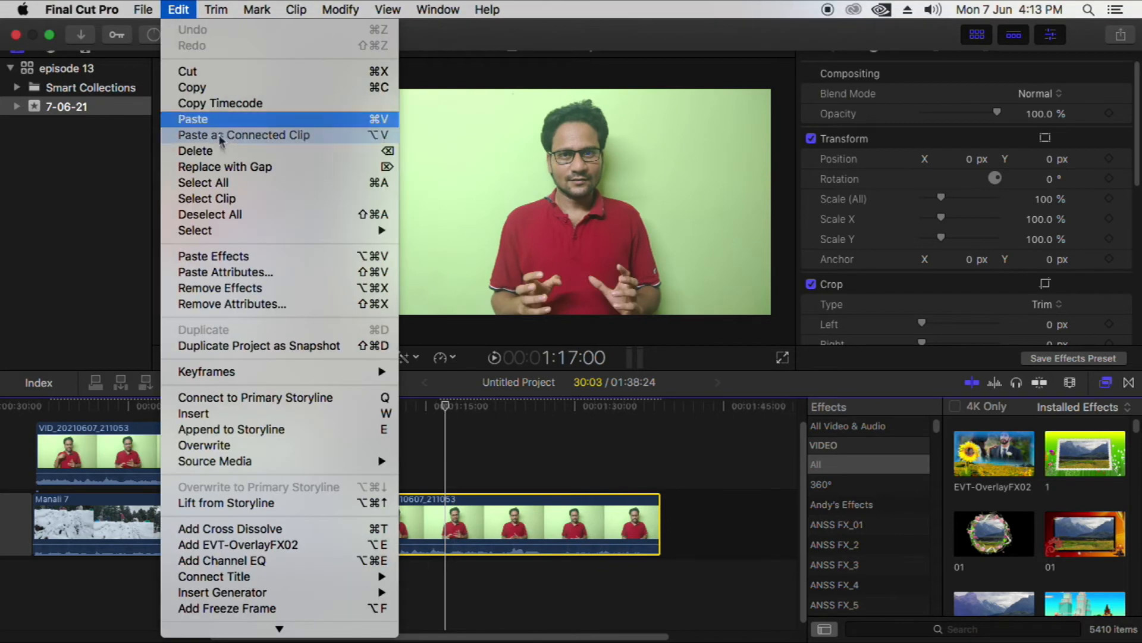
left_click(240, 257)
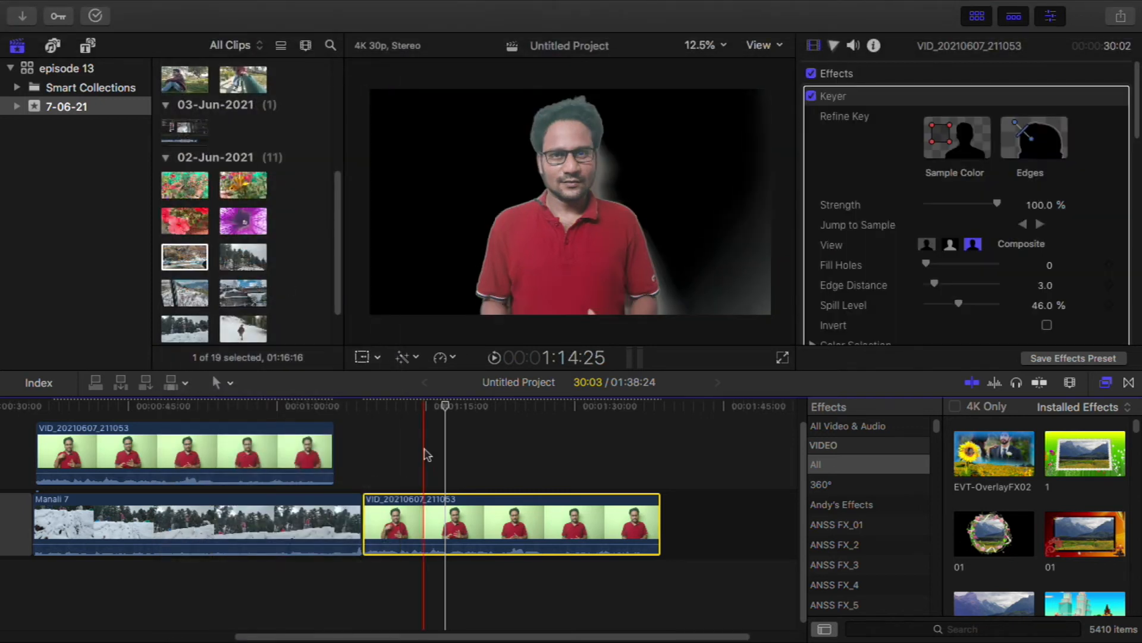
Lift the second presenter clip above the primary storyline, append Manali 10 beneath it, and check the composite
left_click_drag(405, 524, 399, 481)
left_click(516, 523)
left_click(241, 229)
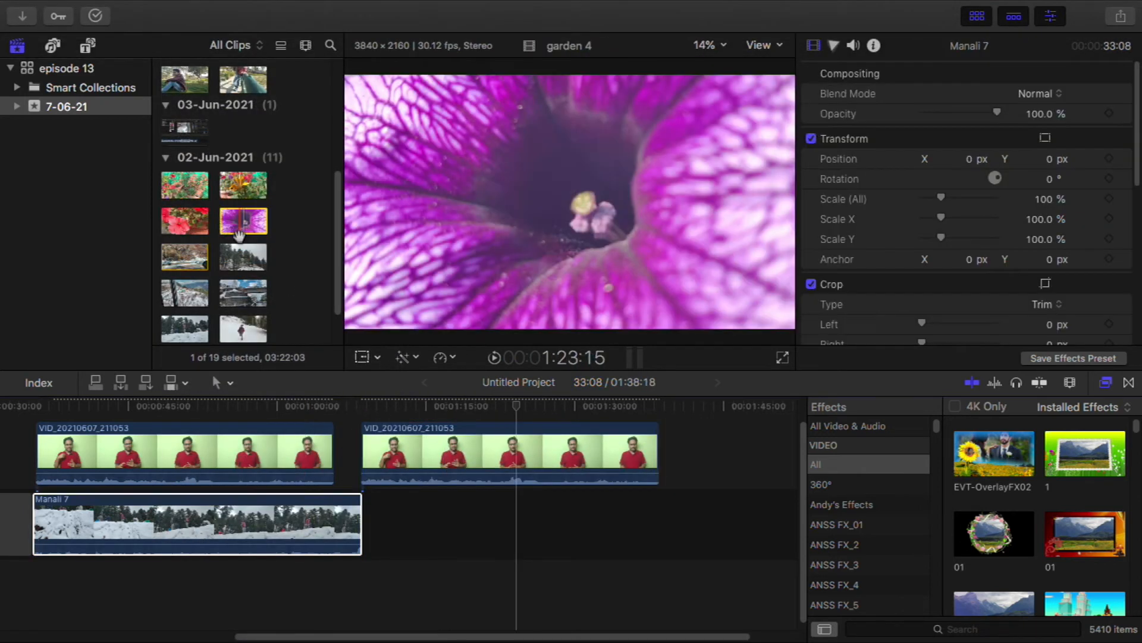
left_click(241, 257)
key("e")
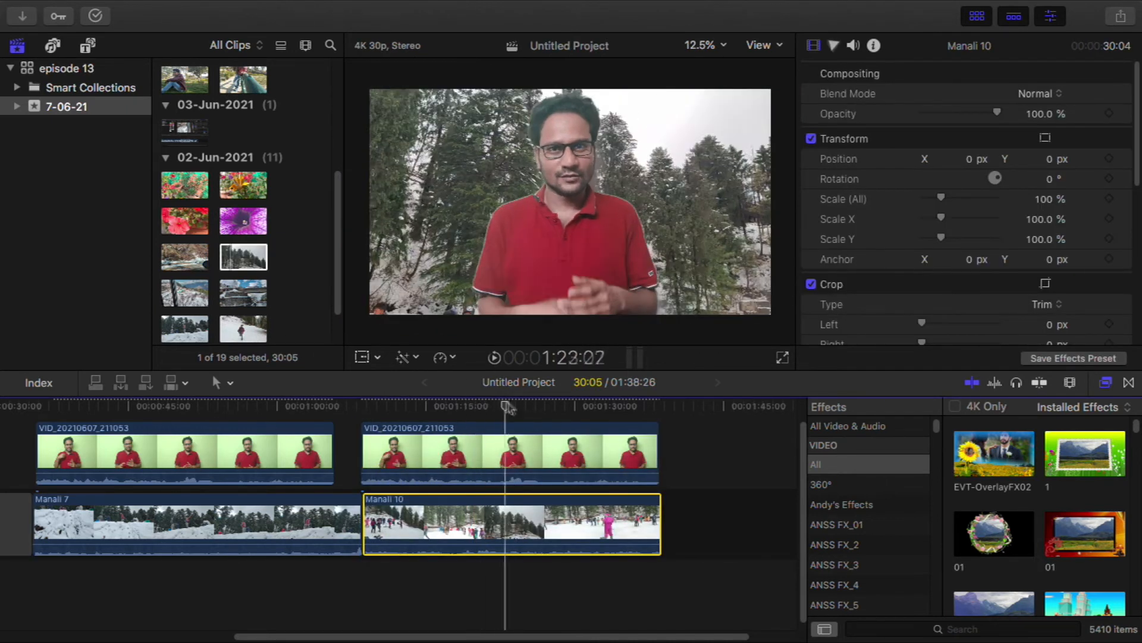
left_click(482, 409)
Replace the second presenter clip with a fresh, unkeyed copy of VID_20210607_211053 connected above Manali 10
left_click(487, 453)
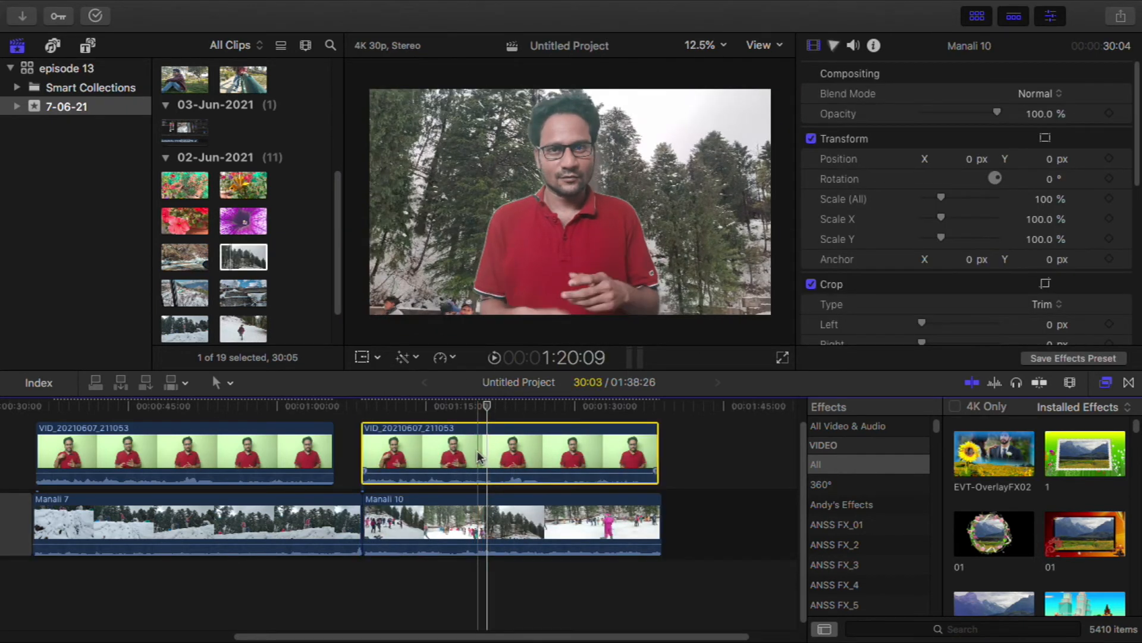
key("Delete")
scroll(265, 119, "up", 5)
left_click_drag(247, 138, 386, 456)
Paste the copied keying effects onto the fresh presenter clip above Manali 10
mouse_move(138, 6)
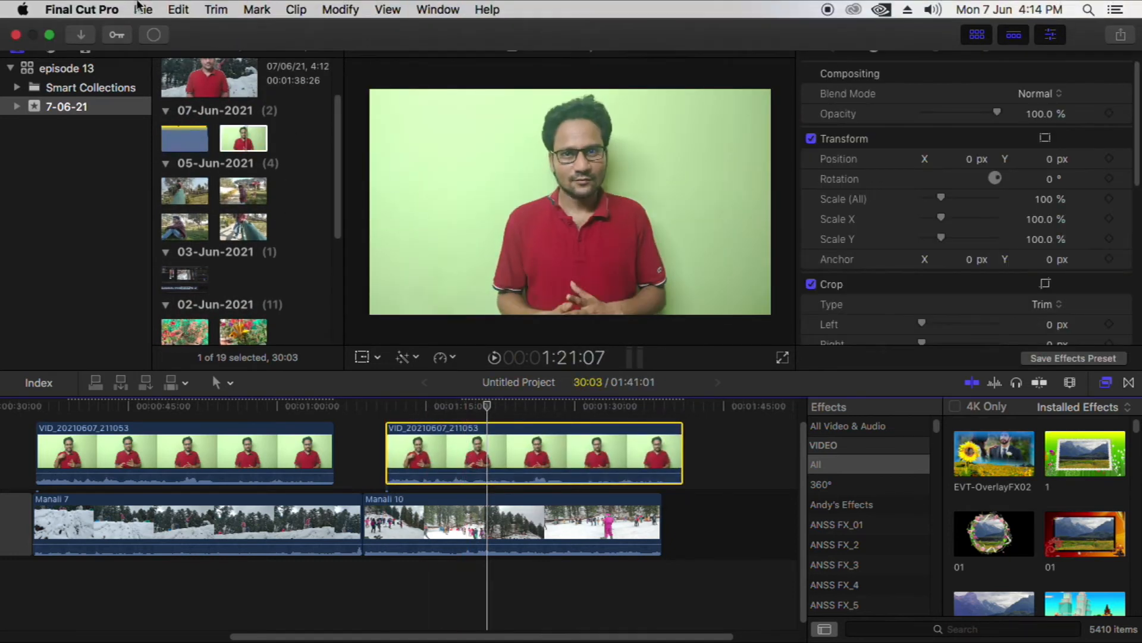
left_click(189, 9)
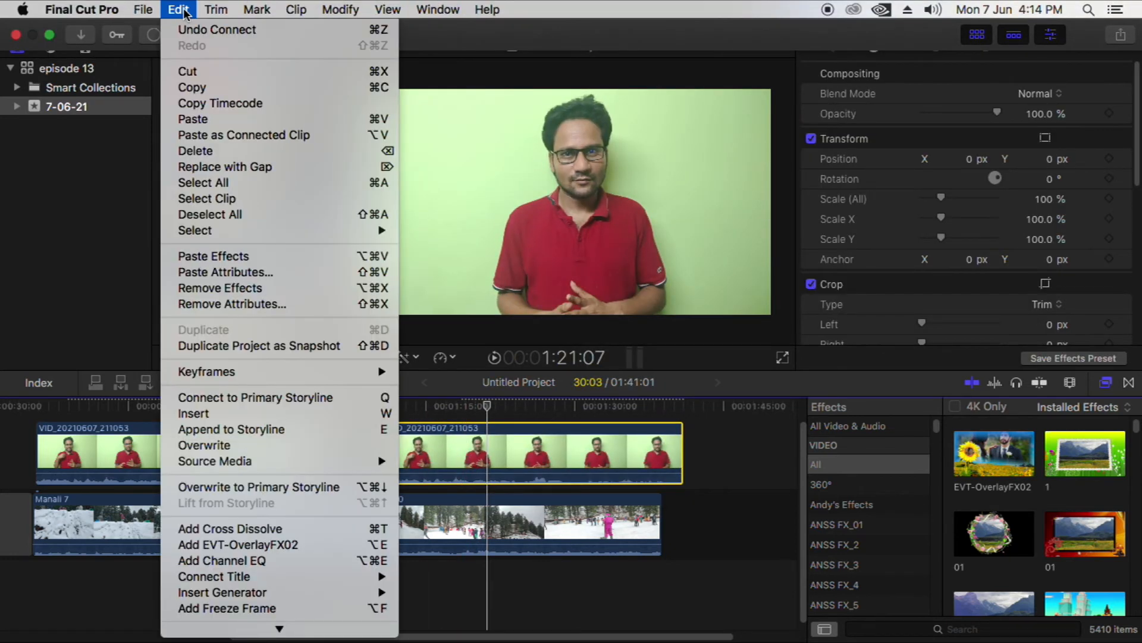
left_click(253, 257)
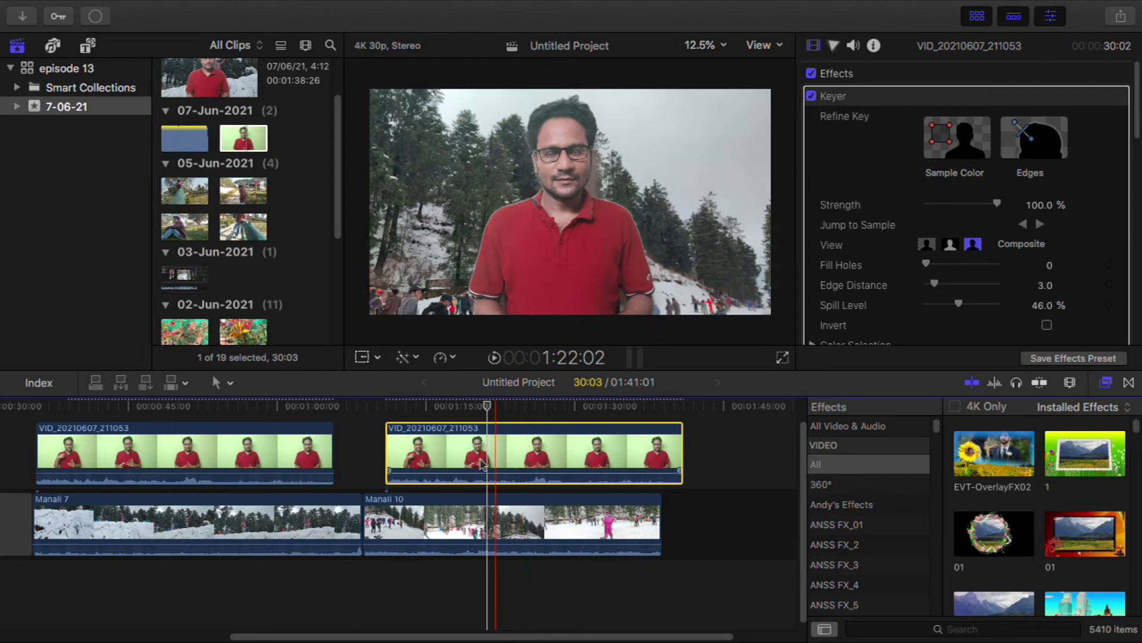
Undo the pasted effects on the presenter clip above Manali 10 and compare it with the keyed clip above Manali 7
key("super+z")
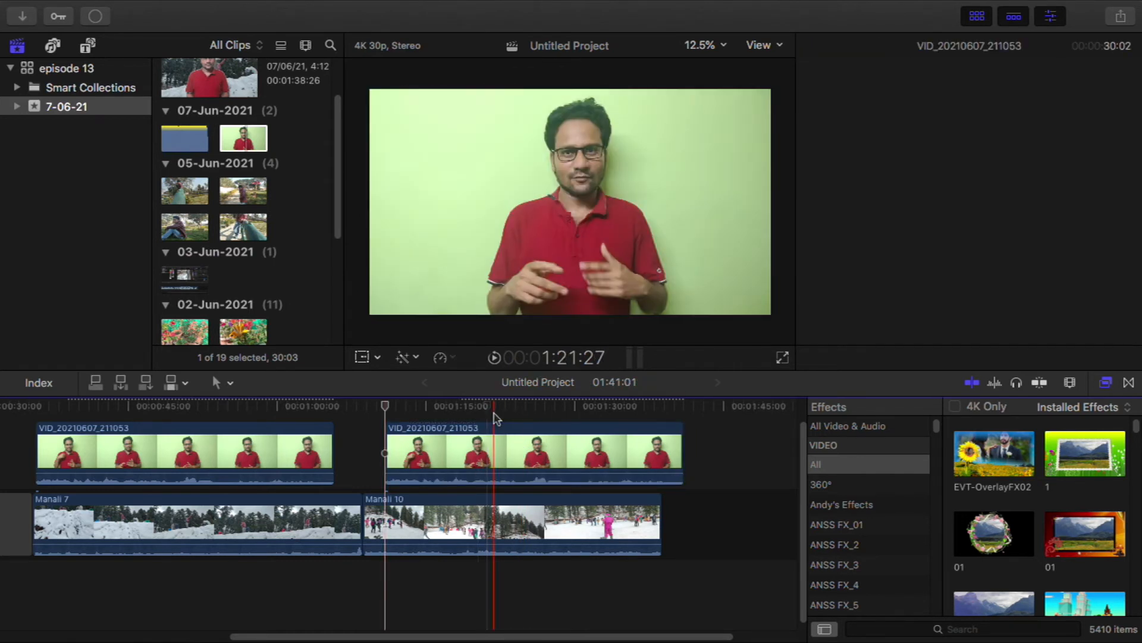
left_click(497, 455)
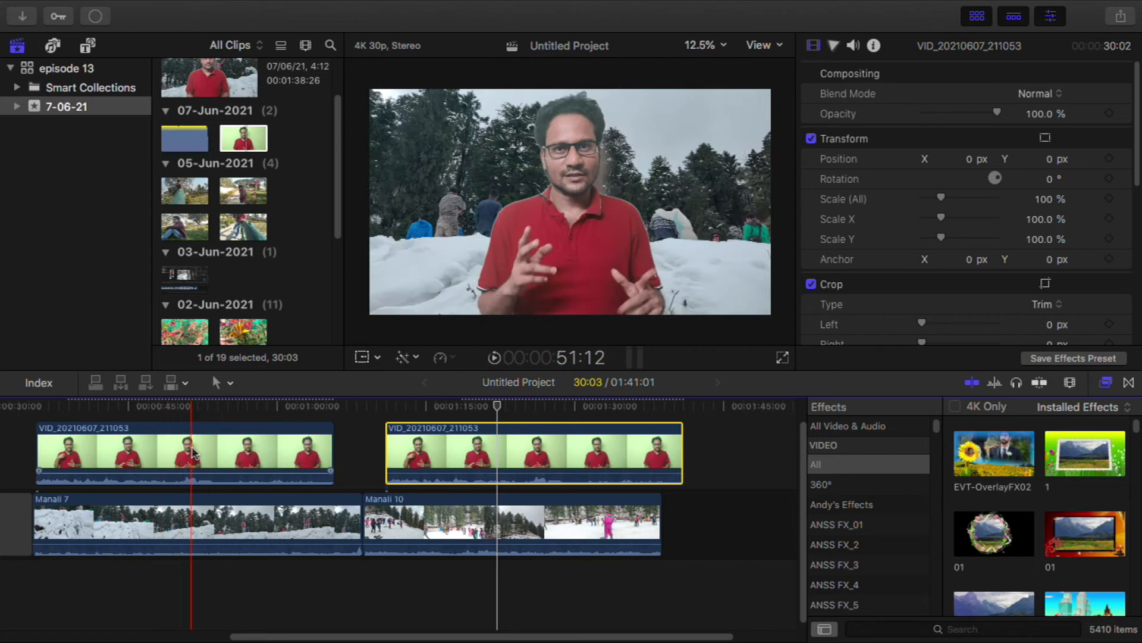
left_click(191, 455)
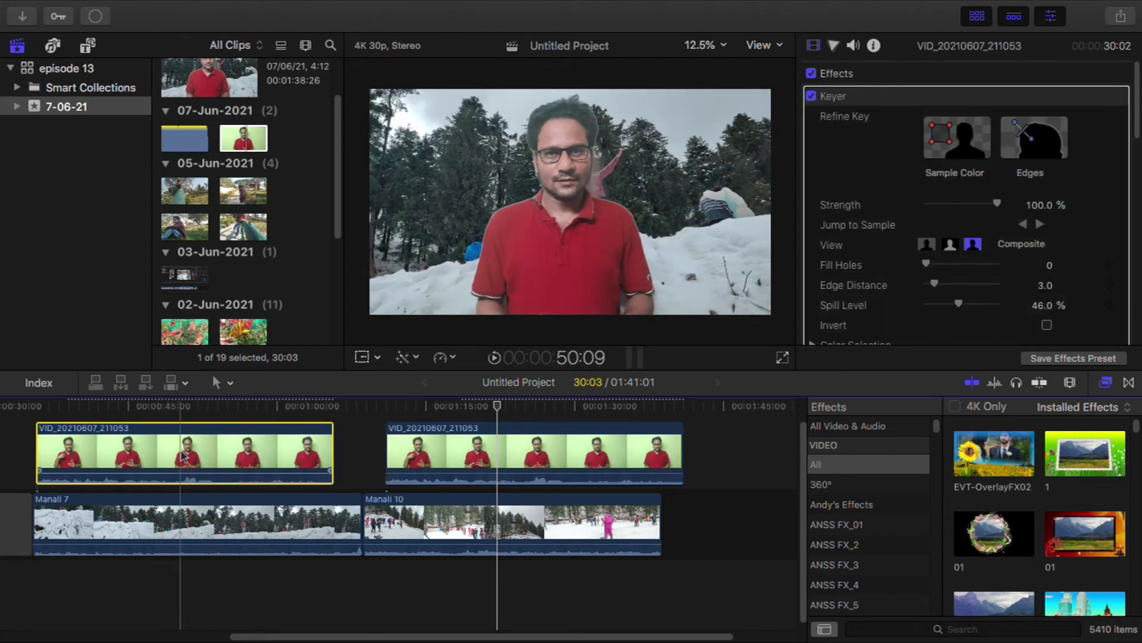
left_click(572, 455)
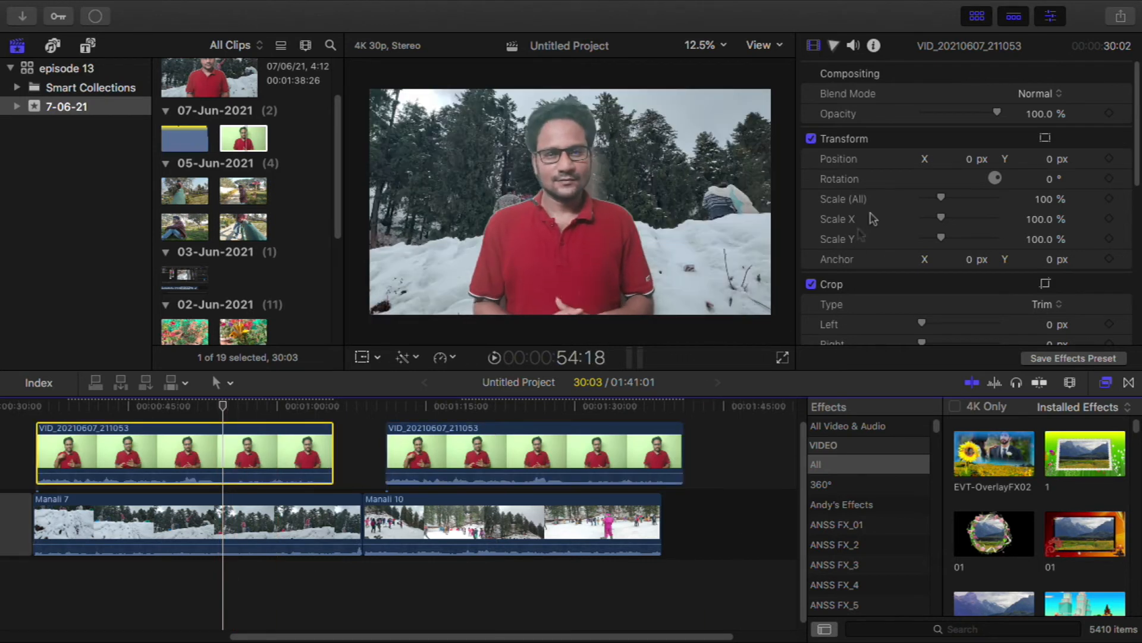
Copy the keyed presenter clip and paste its Keyer, Position and Scale attributes onto the unkeyed clip above Manali 10, with keyframe timing Stretch to Fit
scroll(870, 219, "up", 5)
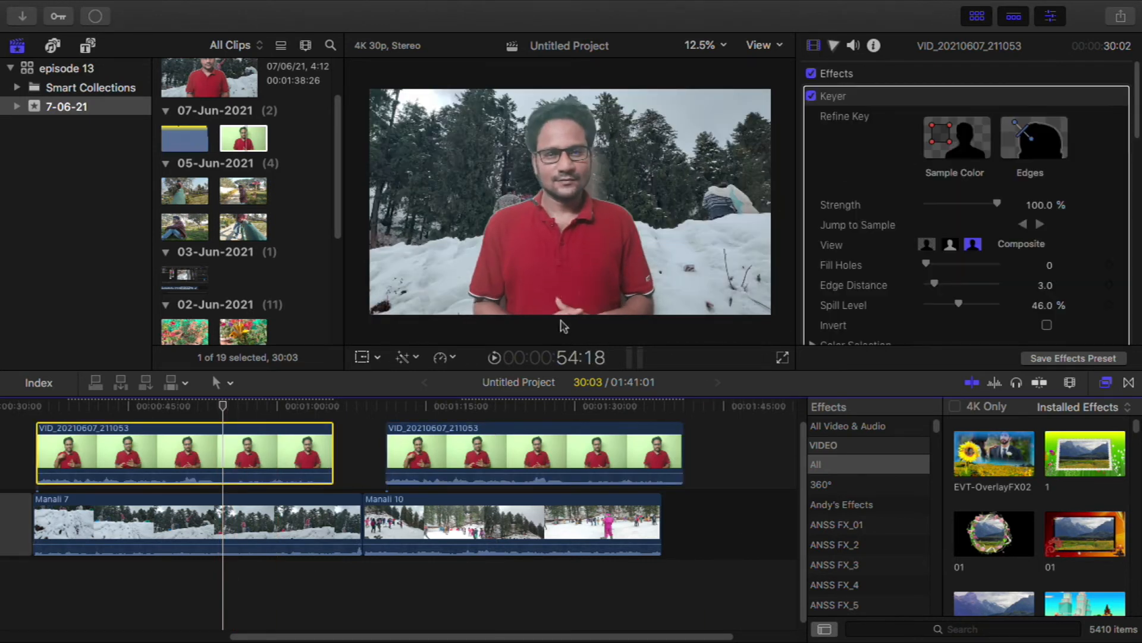
mouse_move(1137, 88)
left_mouse_down()
mouse_move(1138, 250)
mouse_move(1135, 82)
left_mouse_up()
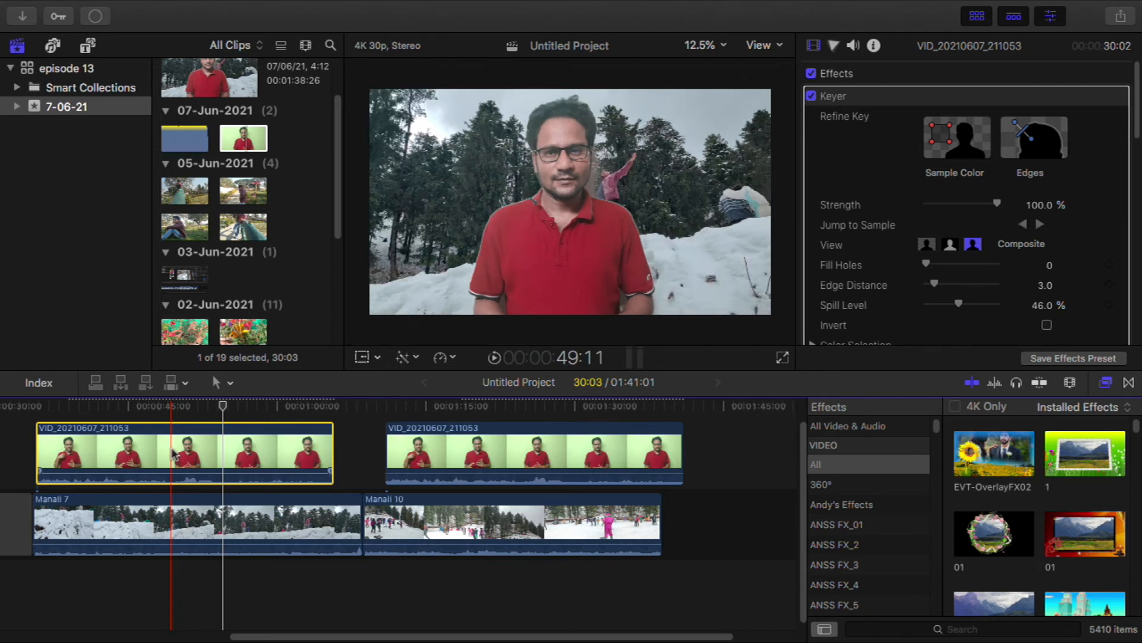
mouse_move(183, 11)
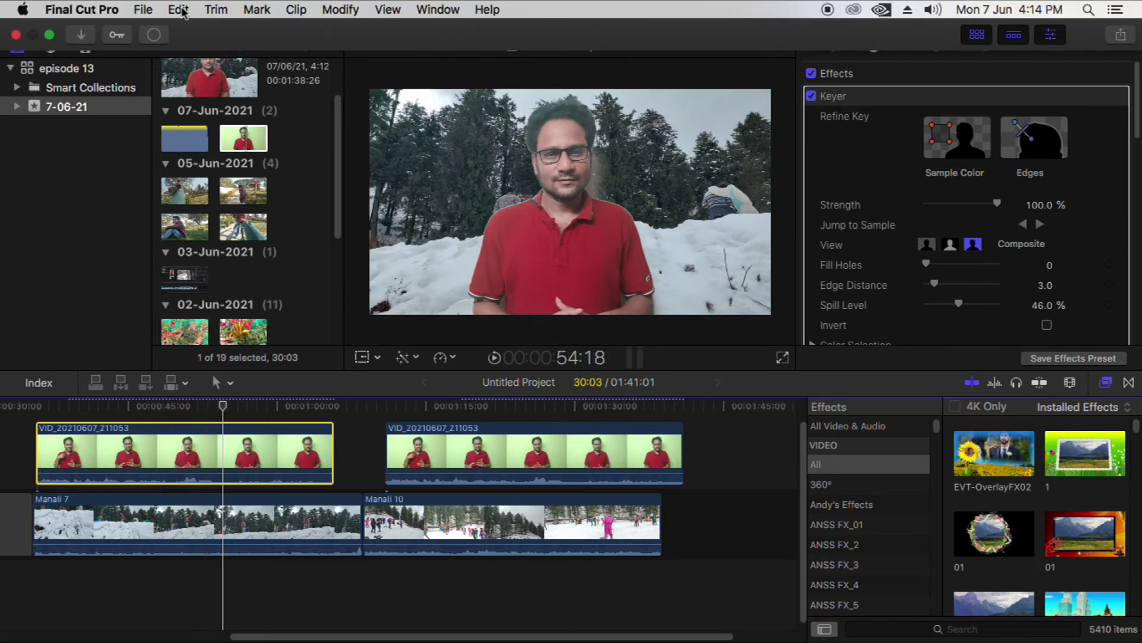
left_click(482, 452)
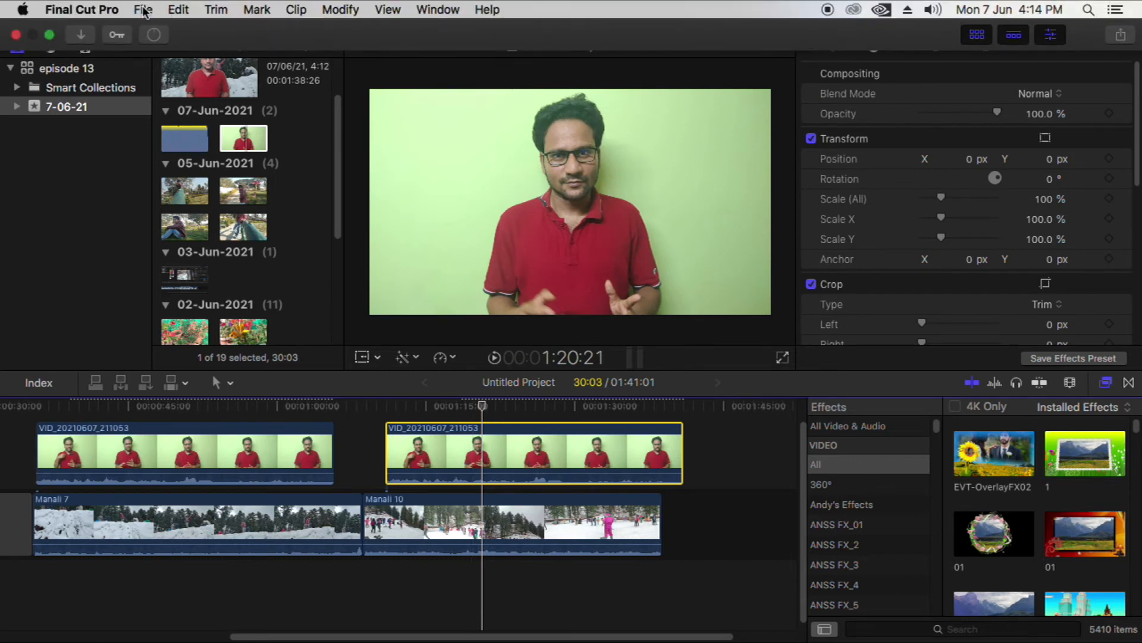
left_click(143, 11)
mouse_move(179, 9)
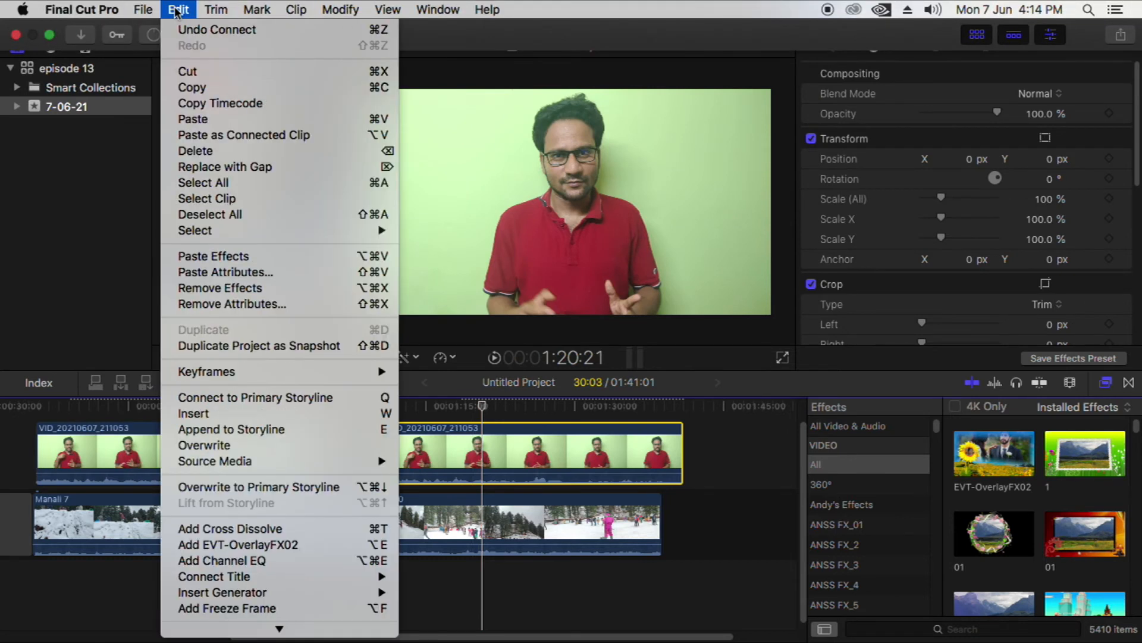
left_click(265, 277)
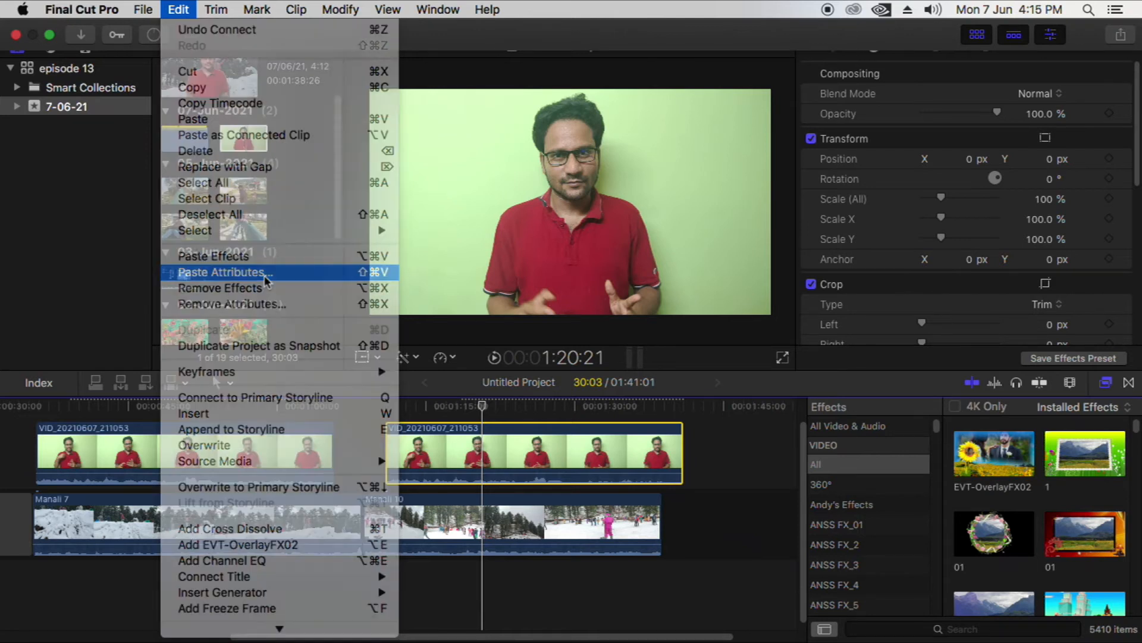
scroll(562, 232, "down", 3)
scroll(562, 232, "up", 3)
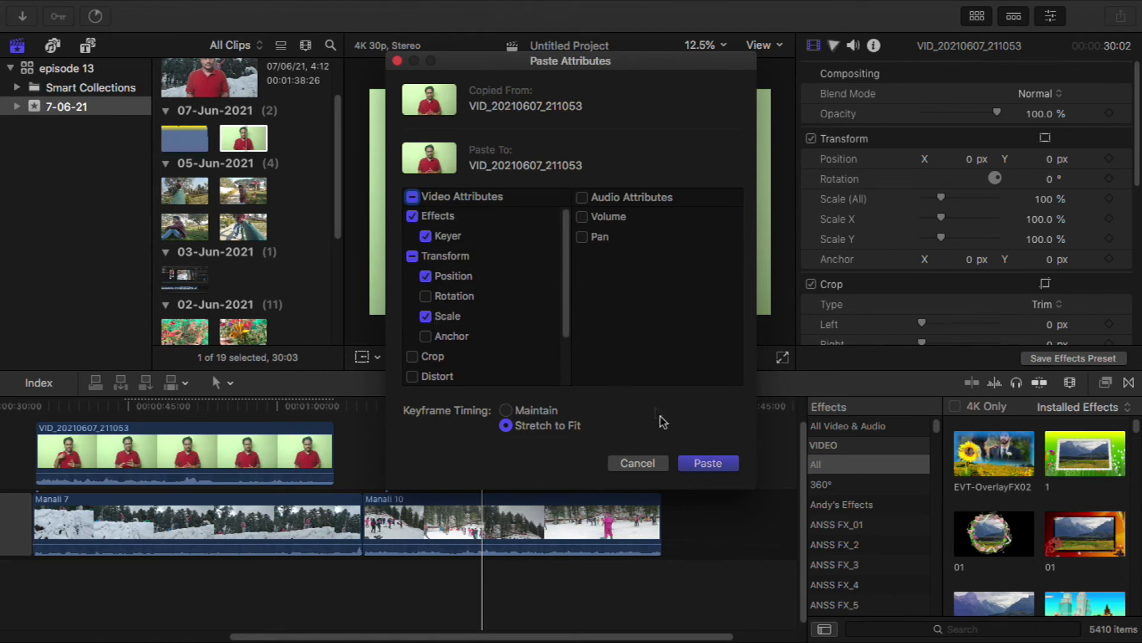
left_click(708, 464)
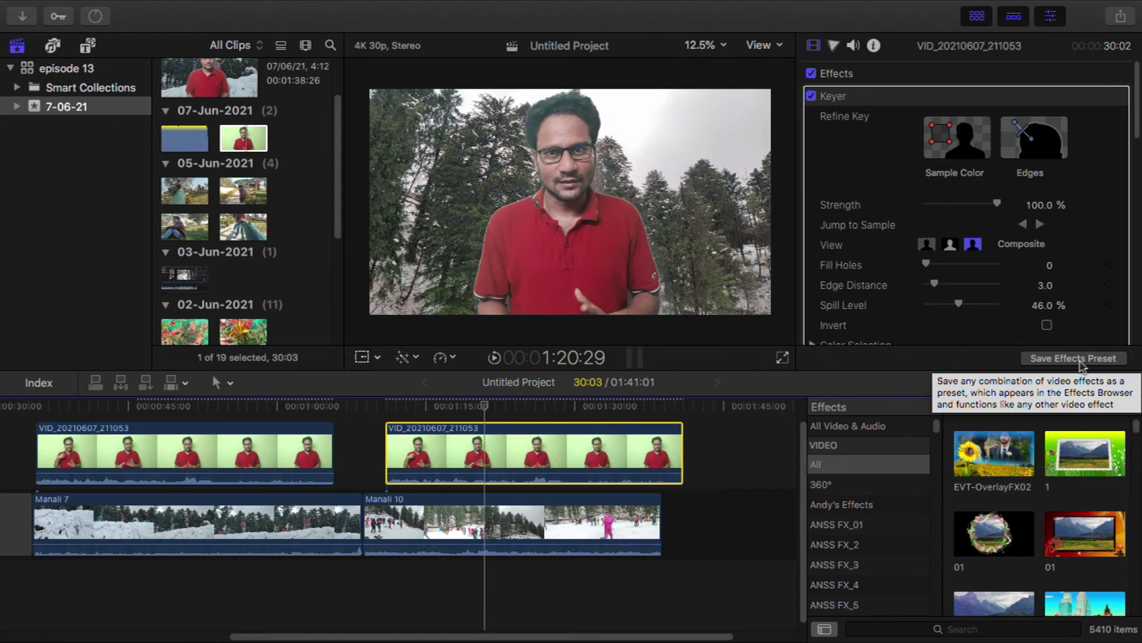
Save the clip's Keyer, Position and Scale settings as an effects preset named "croma demo" in the 360° category
left_click(1074, 358)
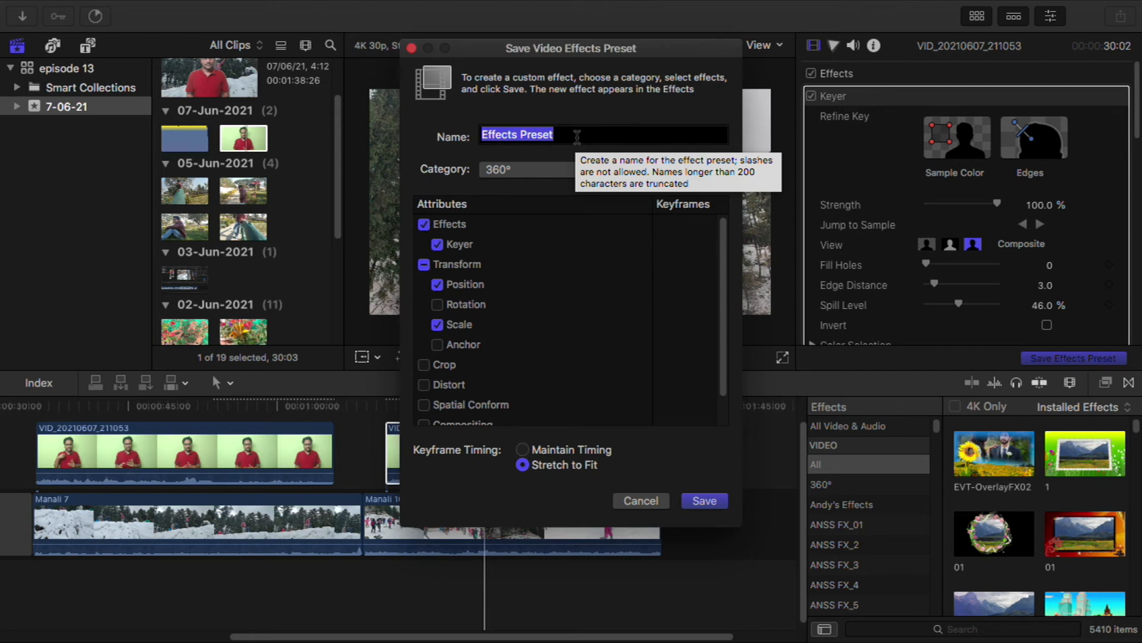
type("K")
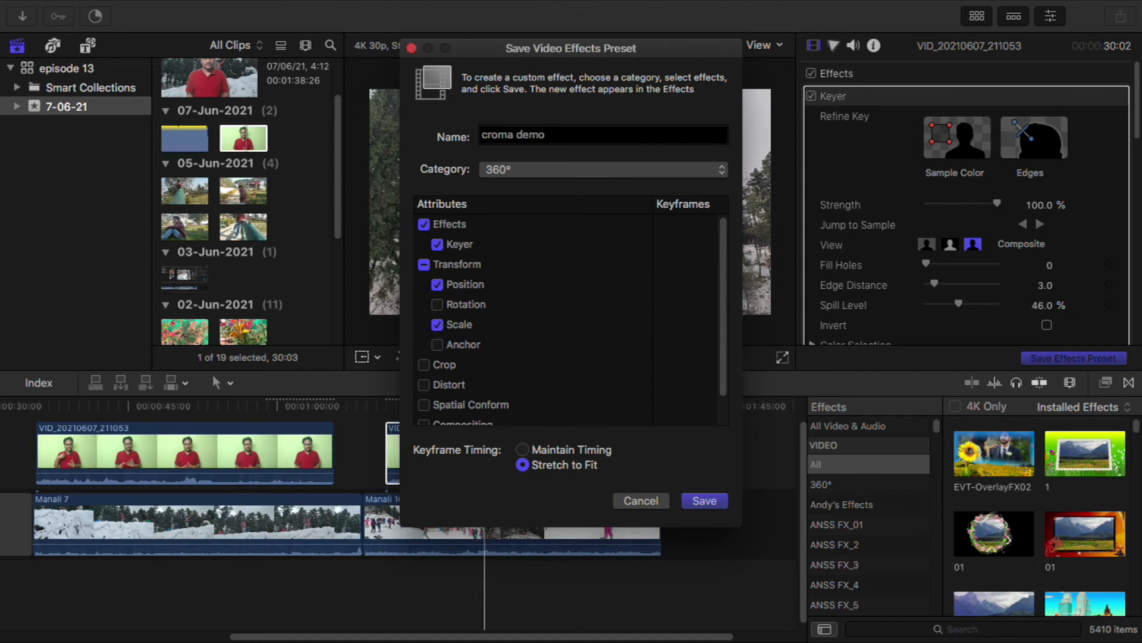
left_click(653, 173)
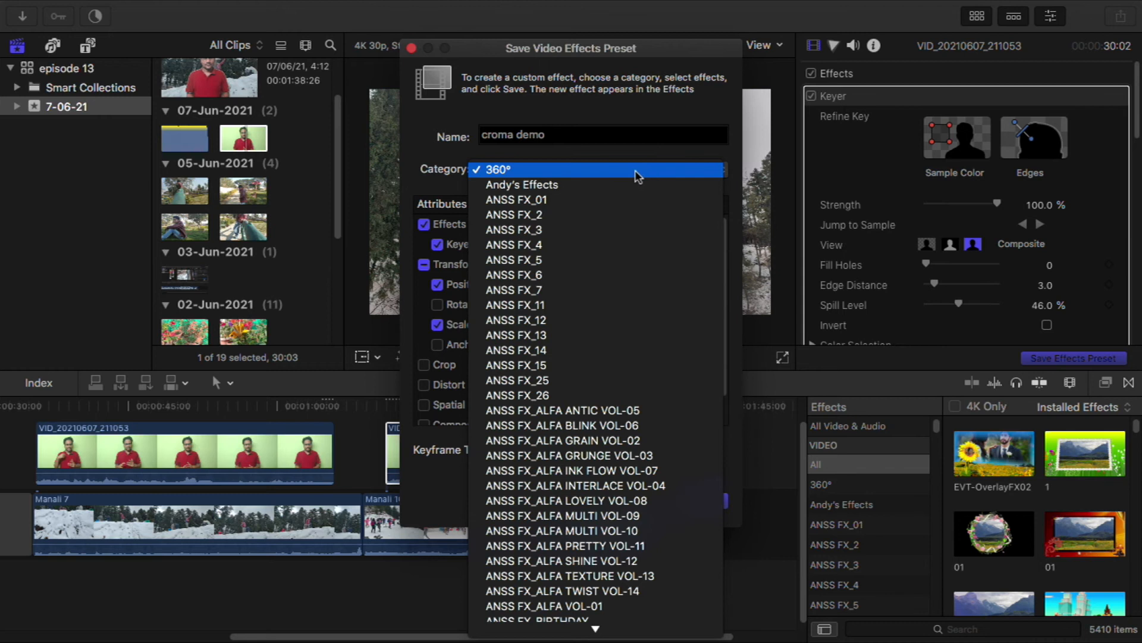
left_click(585, 170)
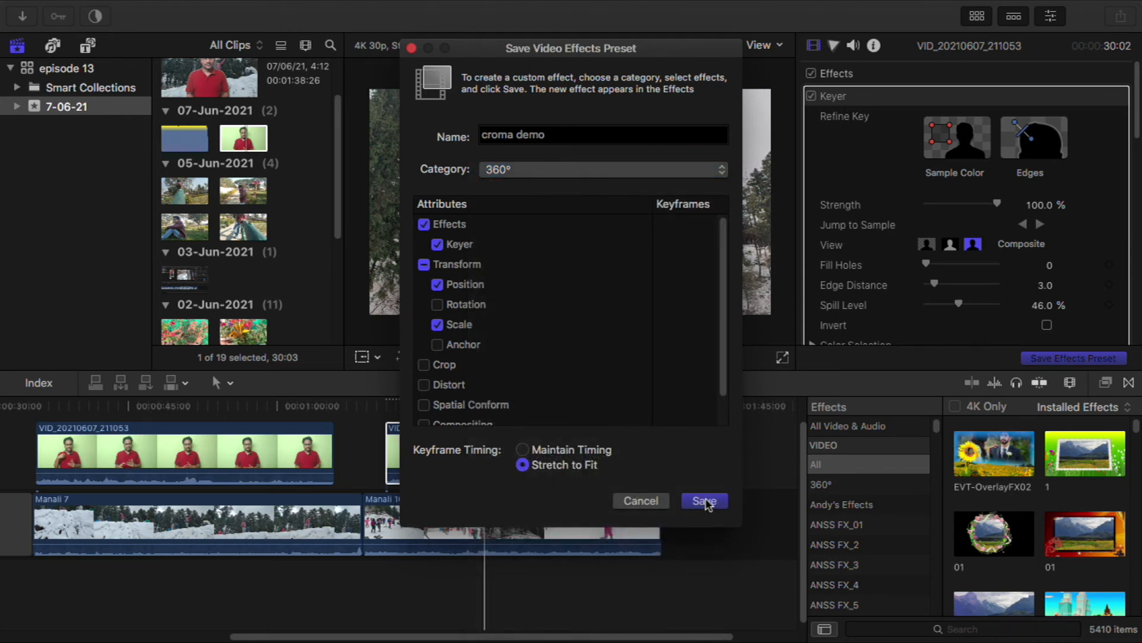
key("Return")
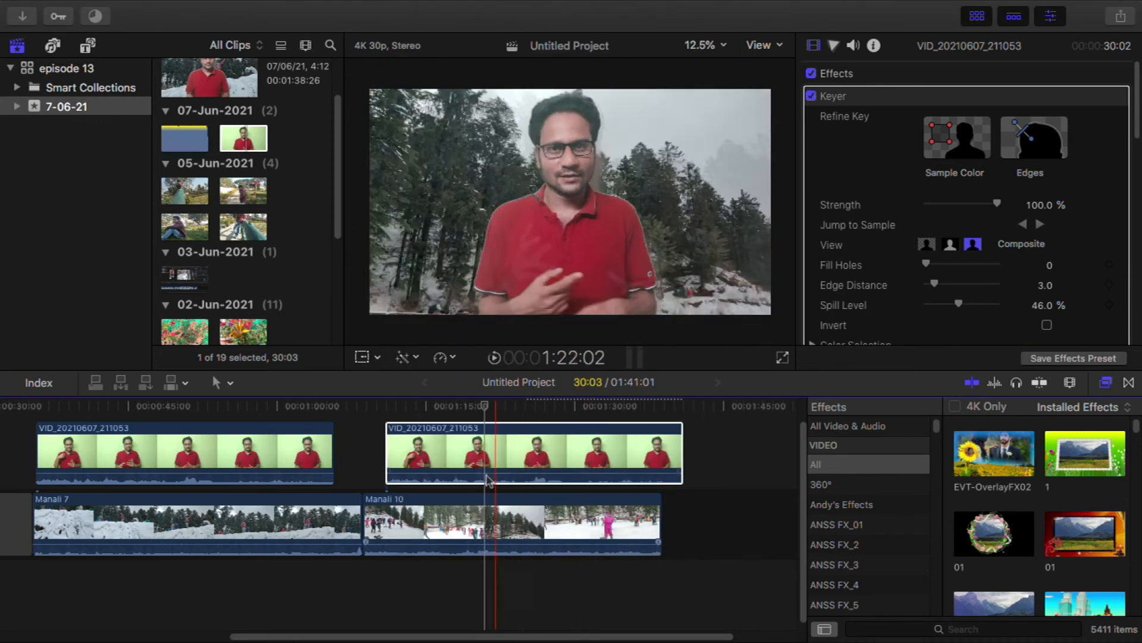
Replace the presenter clip above Manali 10 with a fresh, unkeyed copy of VID_20210607_211053
key("Delete")
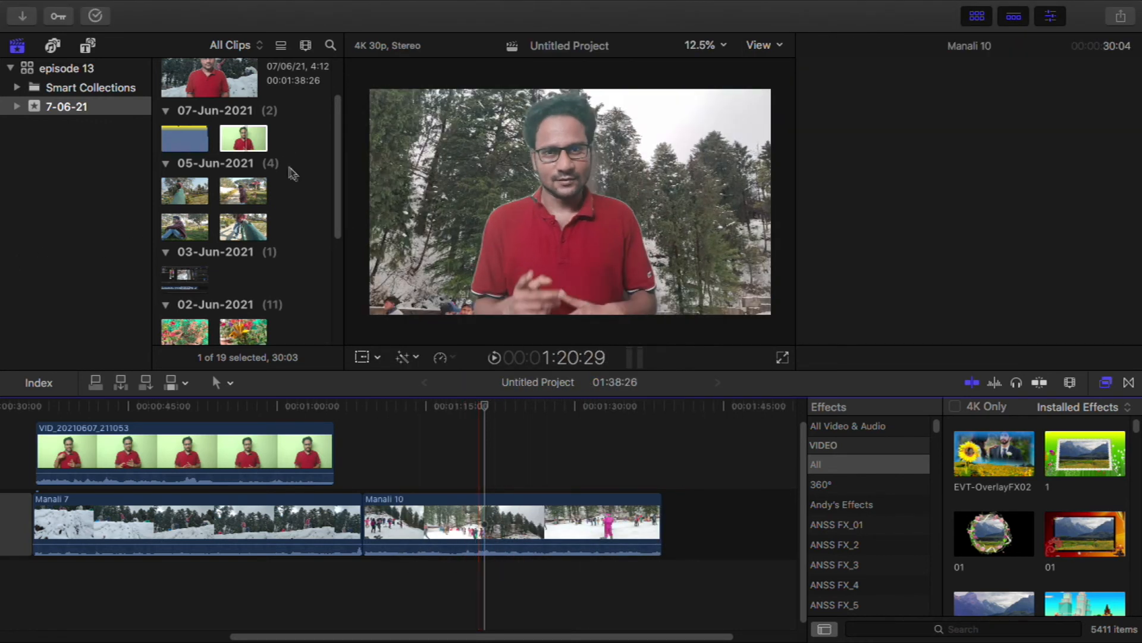
left_click_drag(240, 138, 387, 452)
left_click(509, 406)
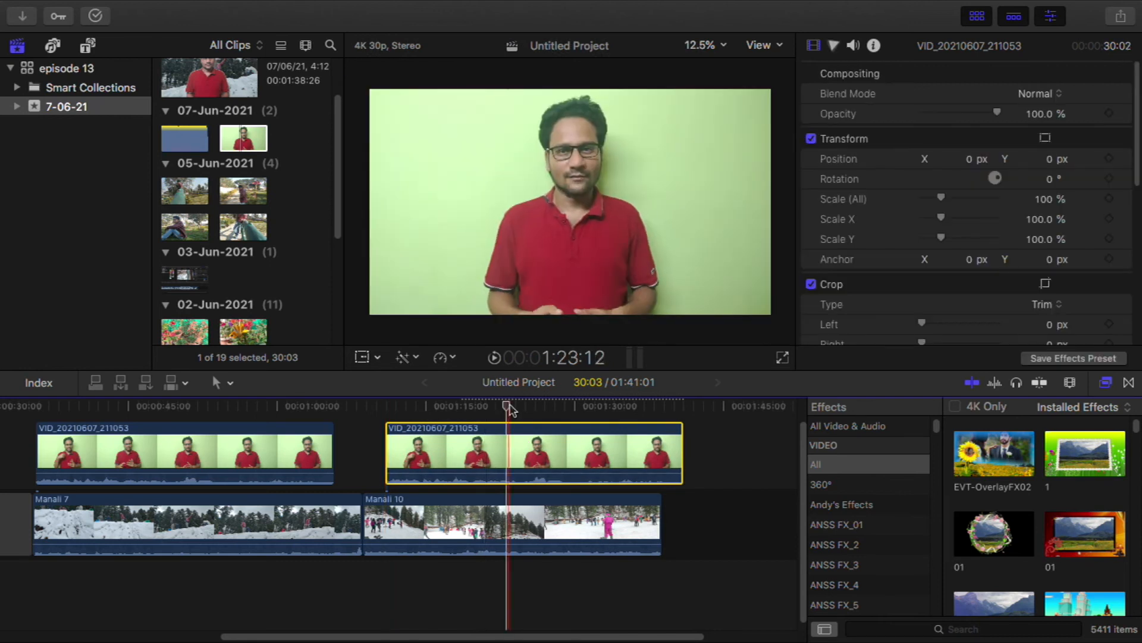
Apply the croma demo preset from the 360° effects category to the fresh presenter clip and check the composite along the timeline
left_click(828, 487)
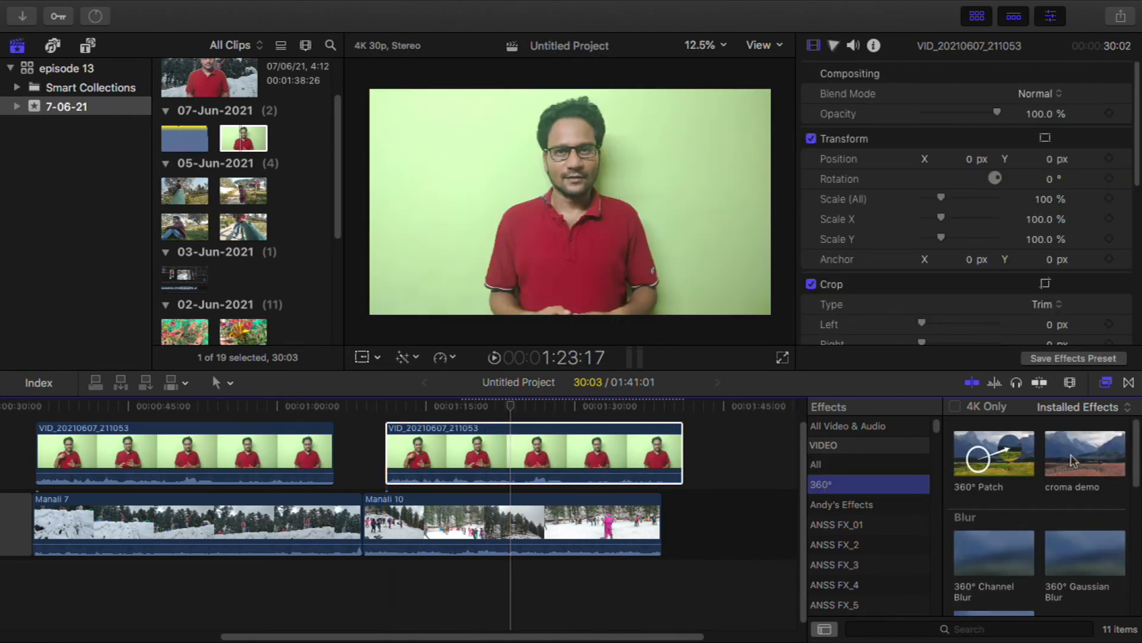
left_click_drag(1072, 461, 540, 434)
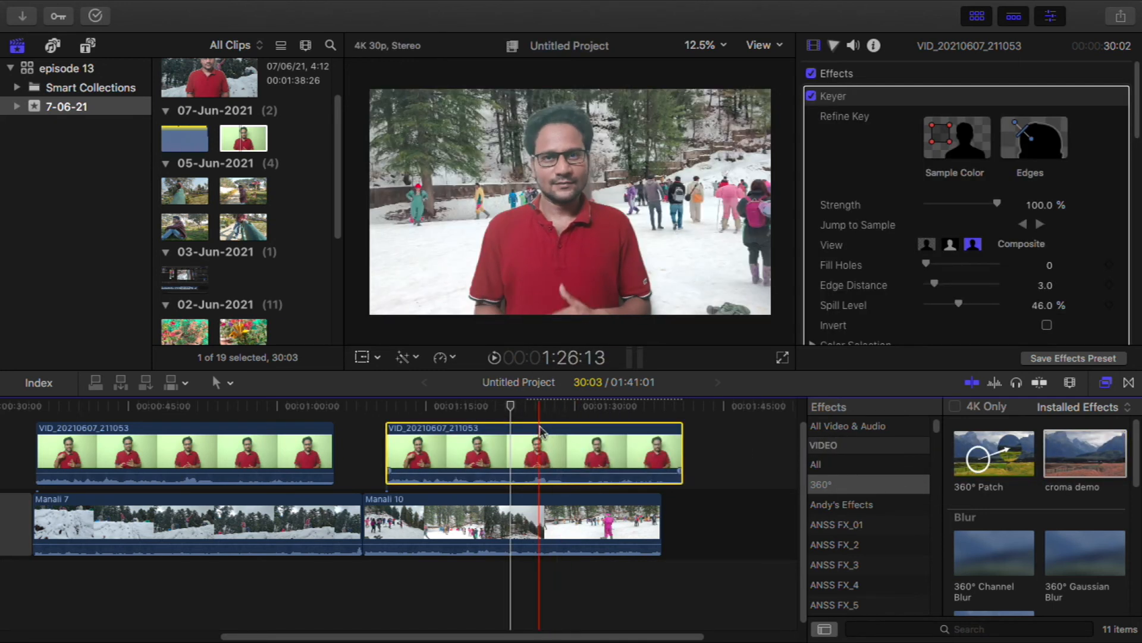
left_click_drag(509, 408, 617, 443)
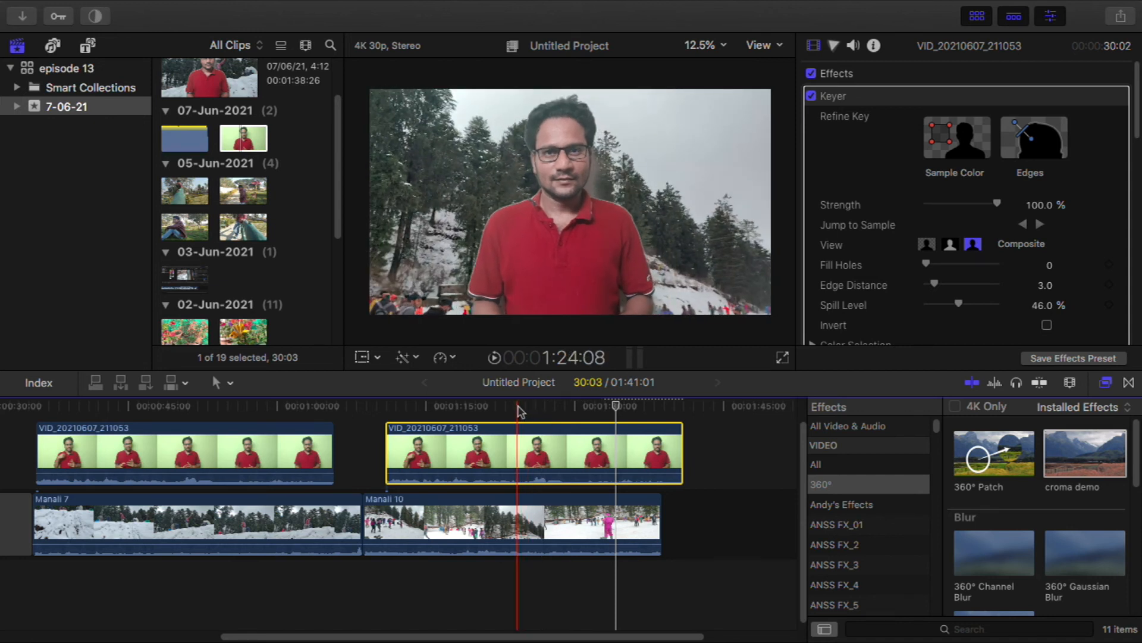
left_click(566, 414)
mouse_move(566, 413)
left_mouse_down()
mouse_move(485, 410)
mouse_move(586, 413)
left_mouse_up()
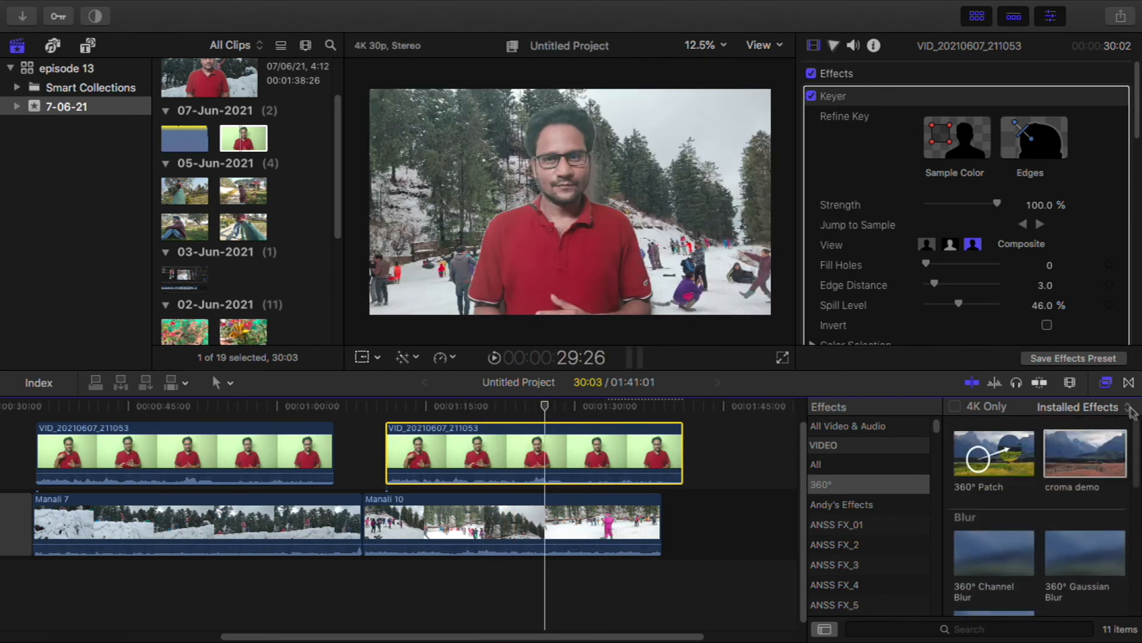
Align the second presenter clip with the start of Manali 10 and remove its Keyer effect and all Transform attributes
left_click_drag(484, 427, 459, 422)
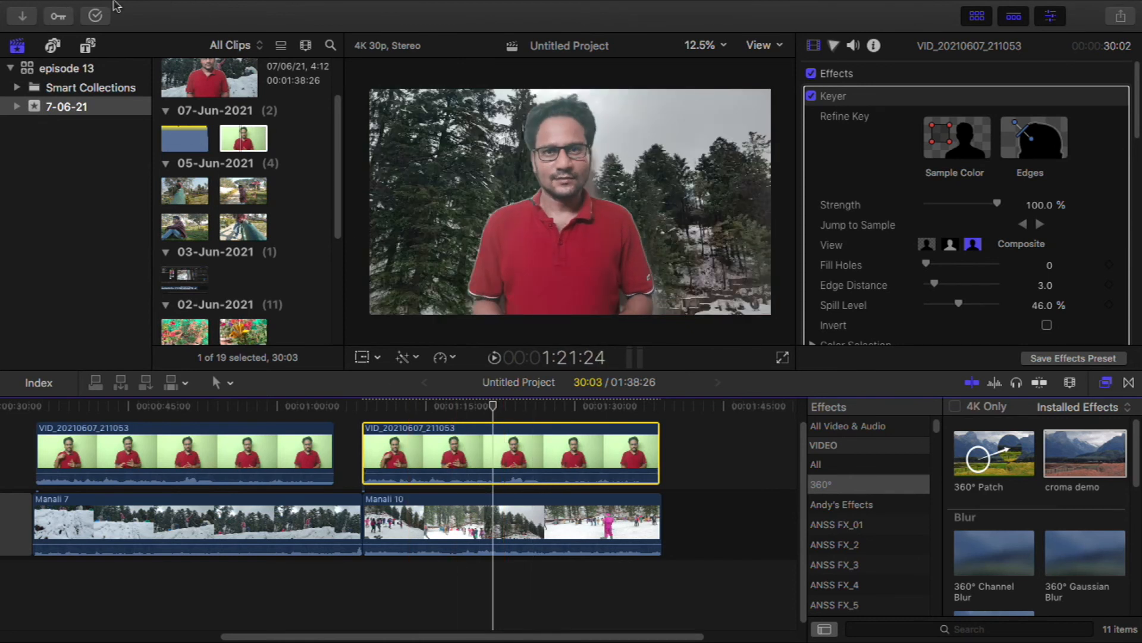
mouse_move(133, 2)
left_click(179, 10)
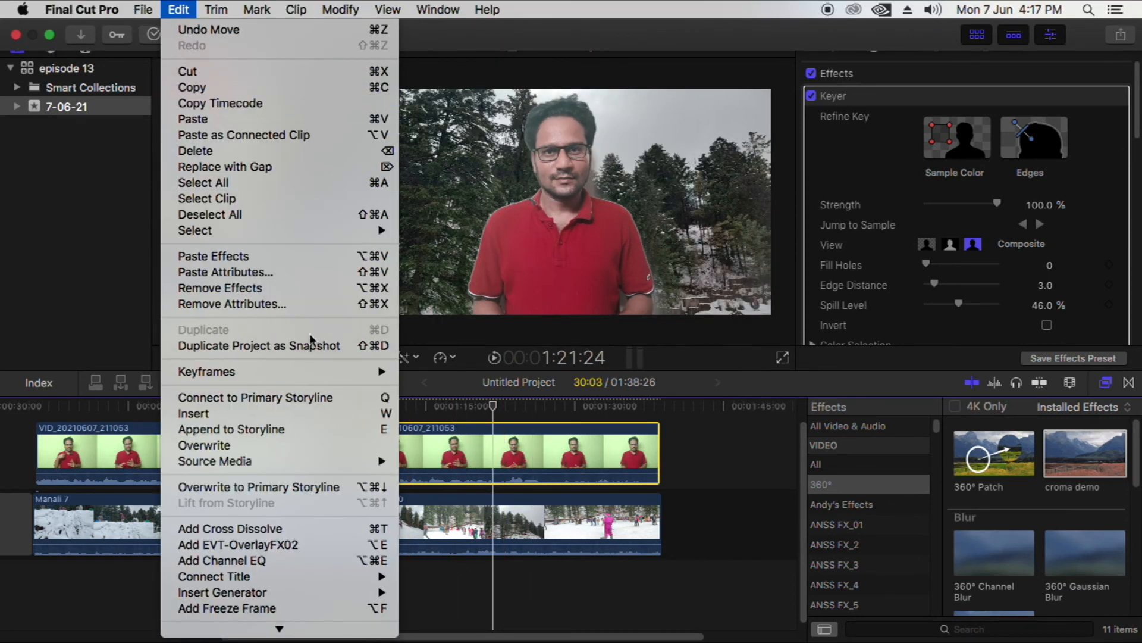
left_click(293, 304)
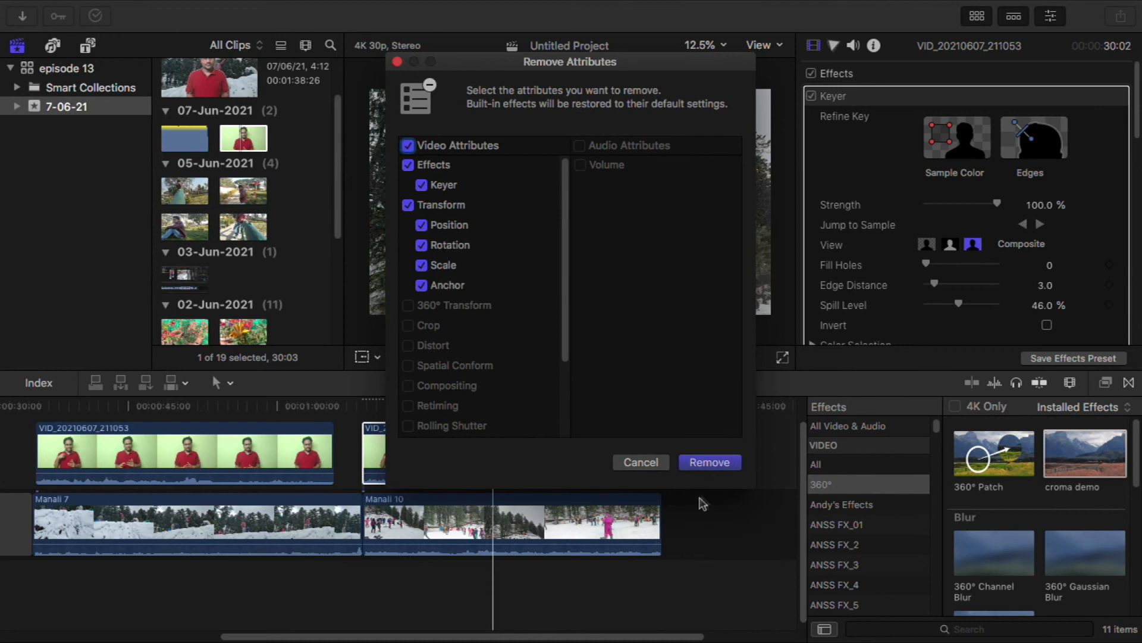
left_click(709, 463)
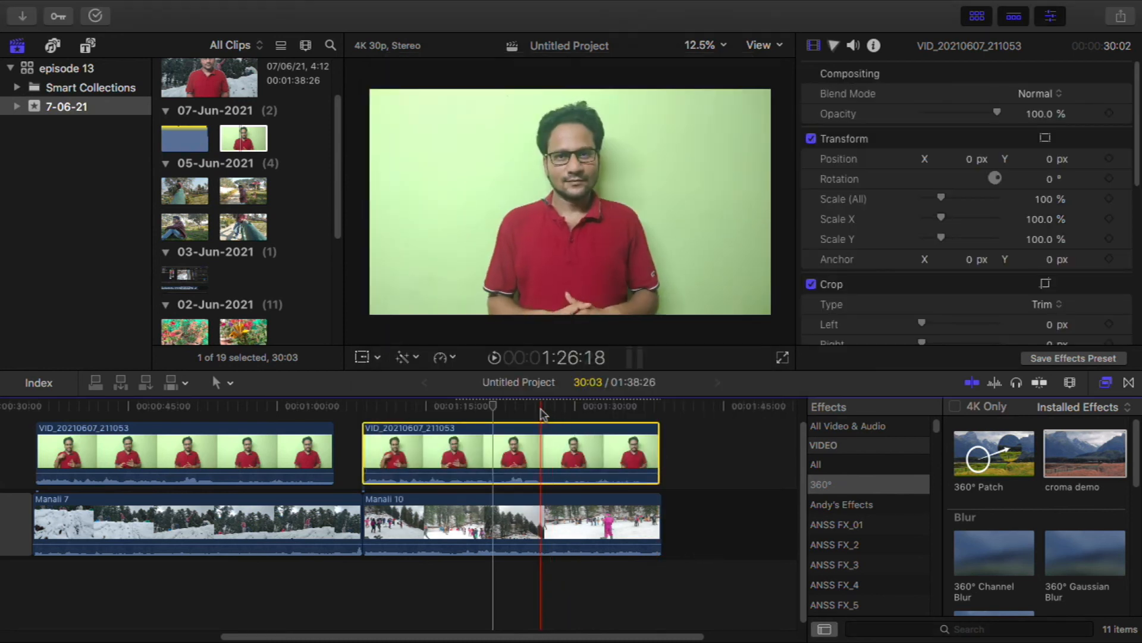
Copy the keyed presenter clip above Manali 7 and paste its effects onto the second presenter clip
left_click(207, 457)
left_click(221, 406)
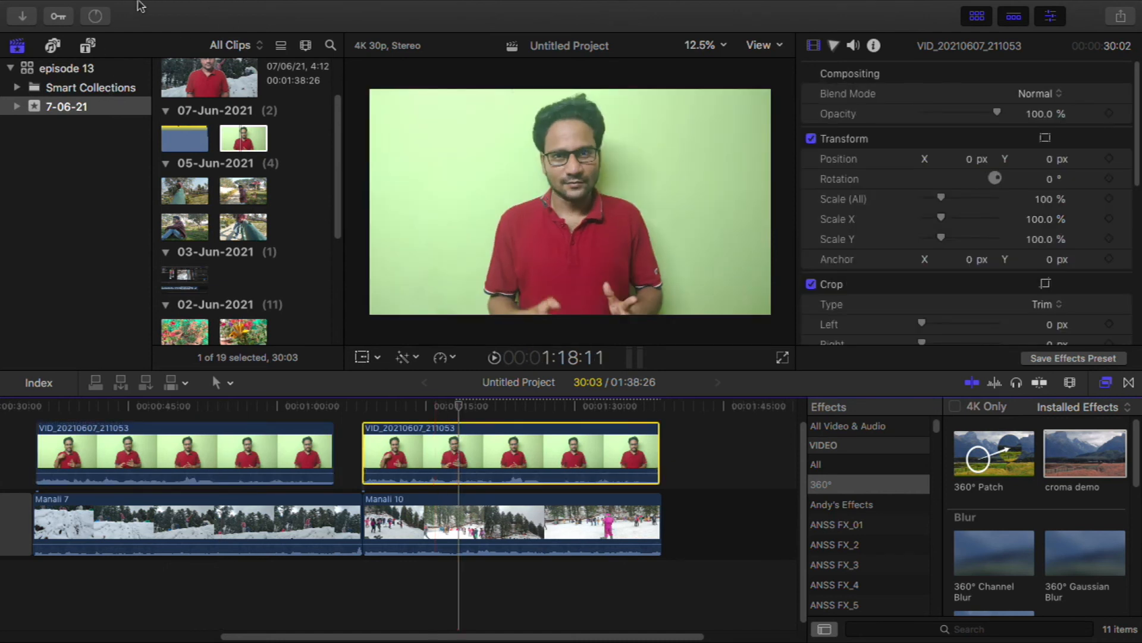
mouse_move(152, 9)
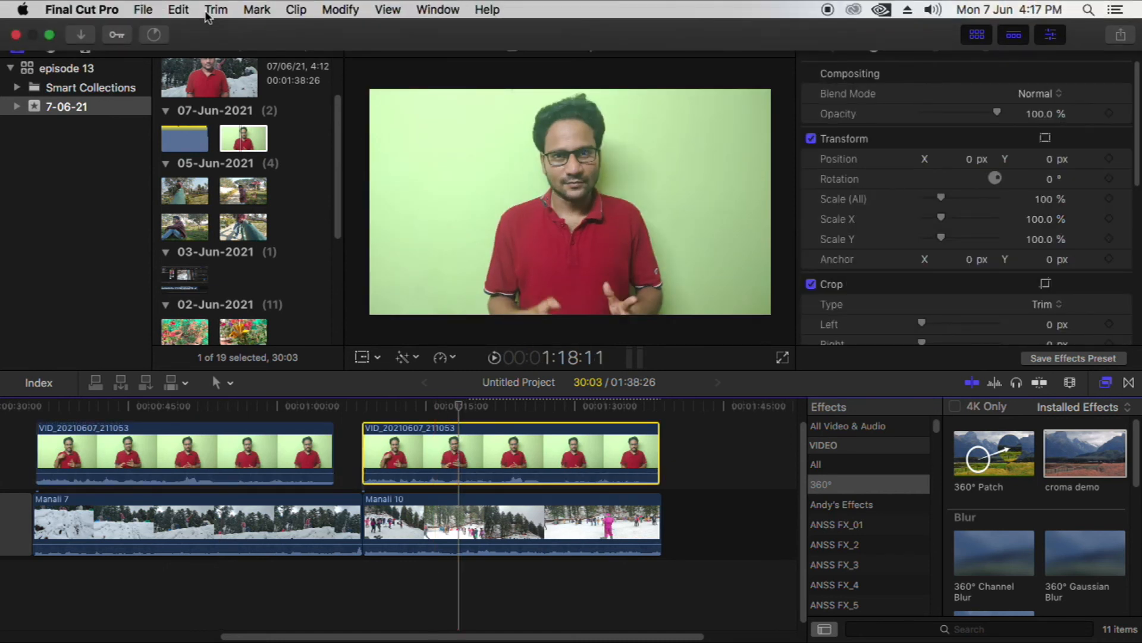
left_click(178, 9)
mouse_move(266, 232)
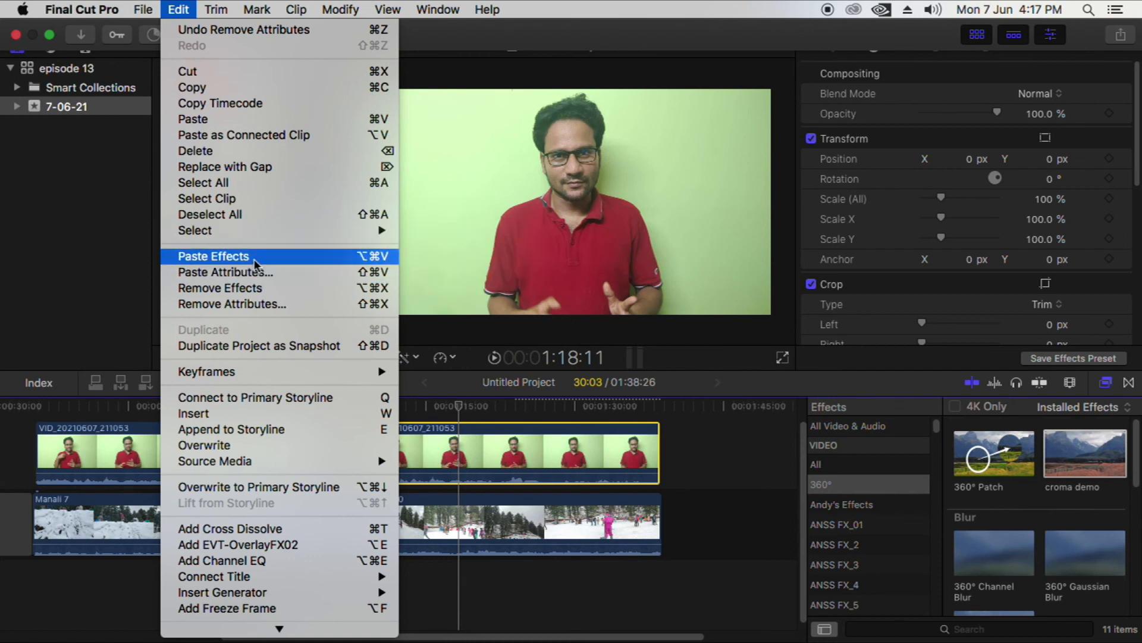
left_click(255, 264)
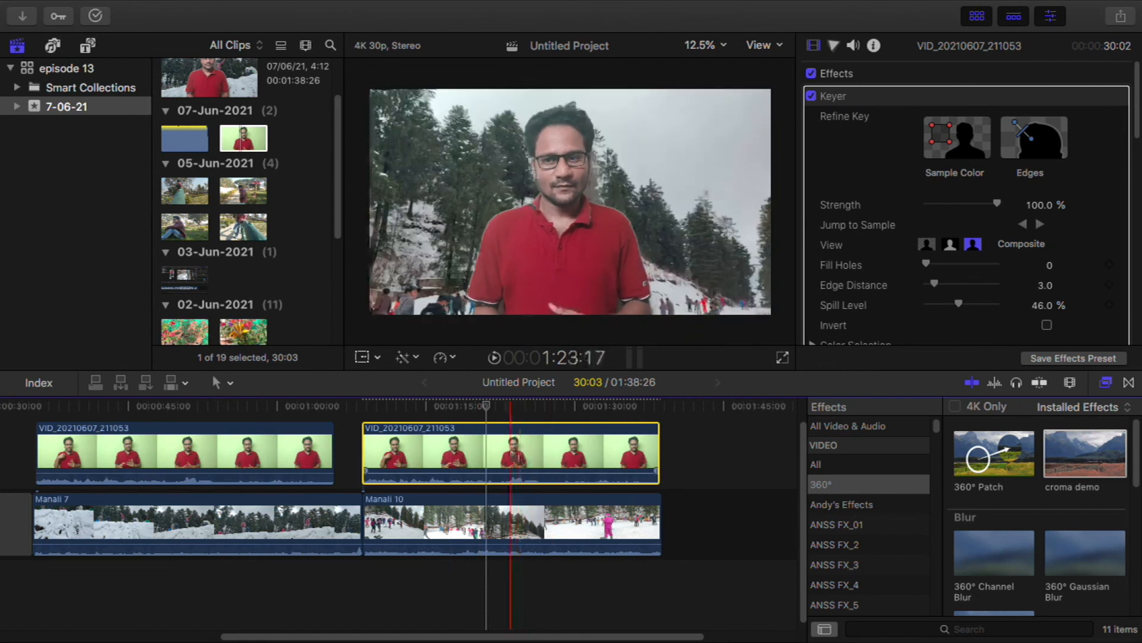
Remove the Keyer effect from the second presenter clip while keeping its Position and Rotation attributes, and check the frame along the timeline
left_click(174, 10)
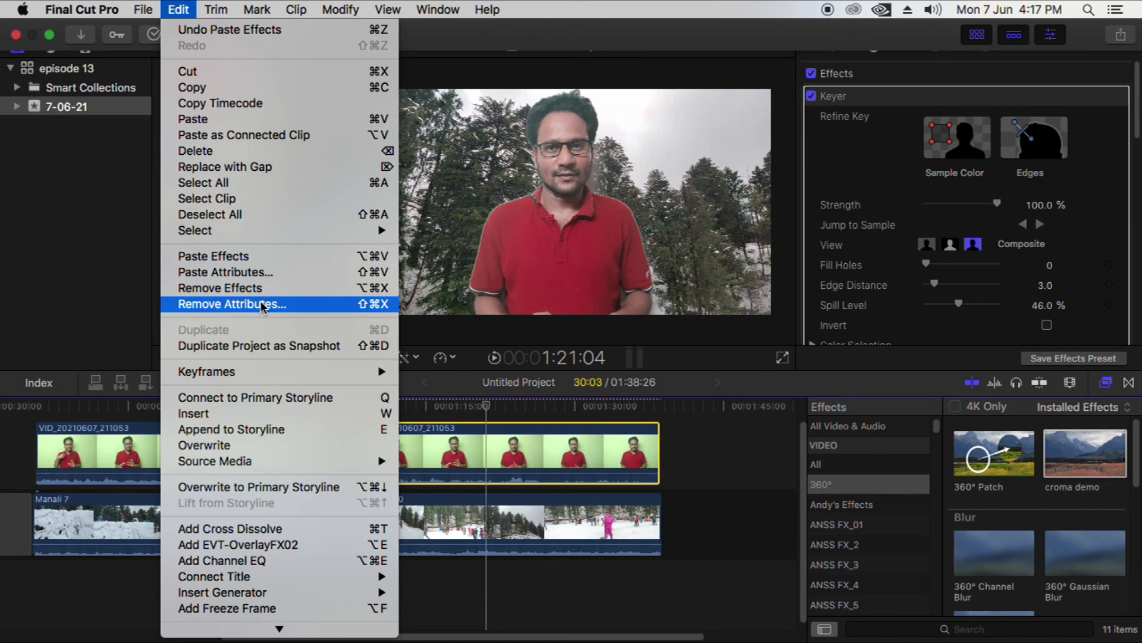
left_click(295, 302)
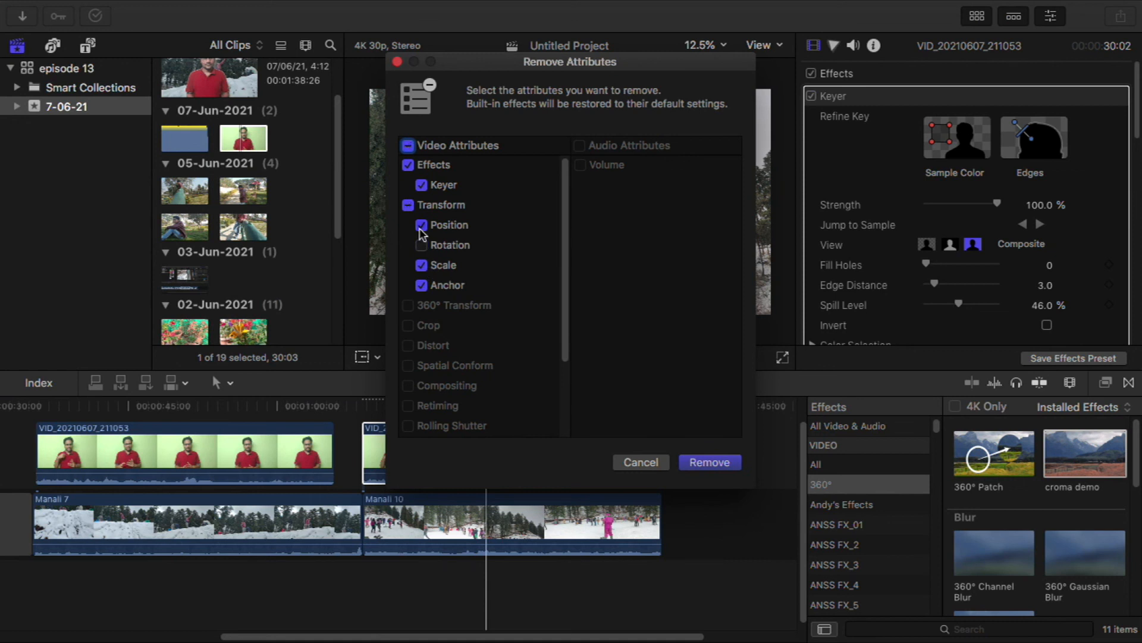
left_click(709, 462)
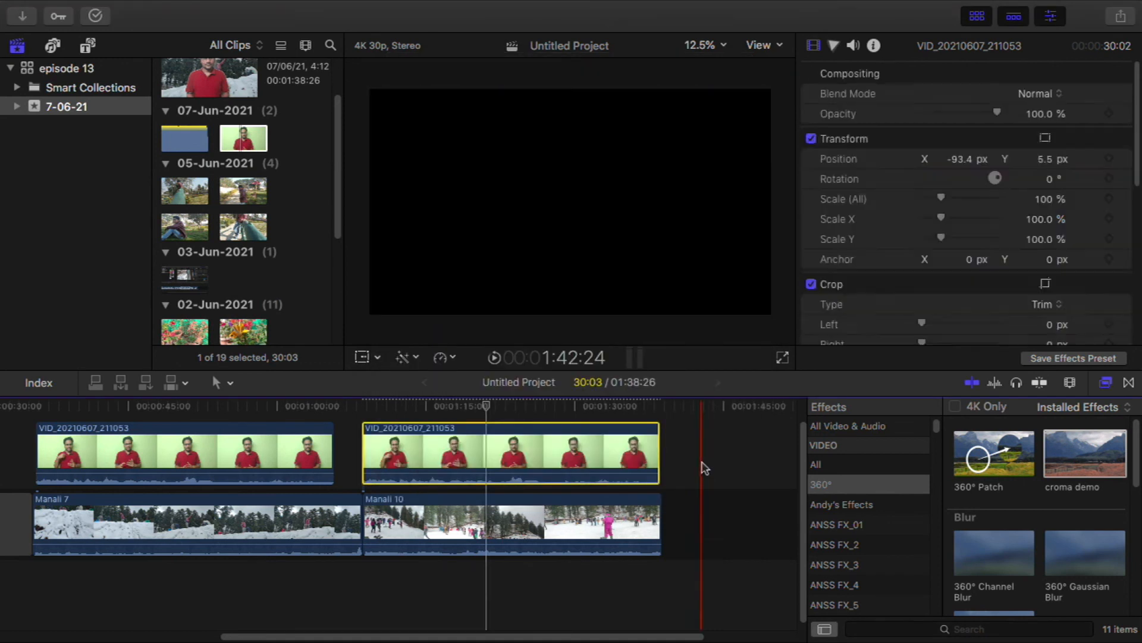
left_click(511, 407)
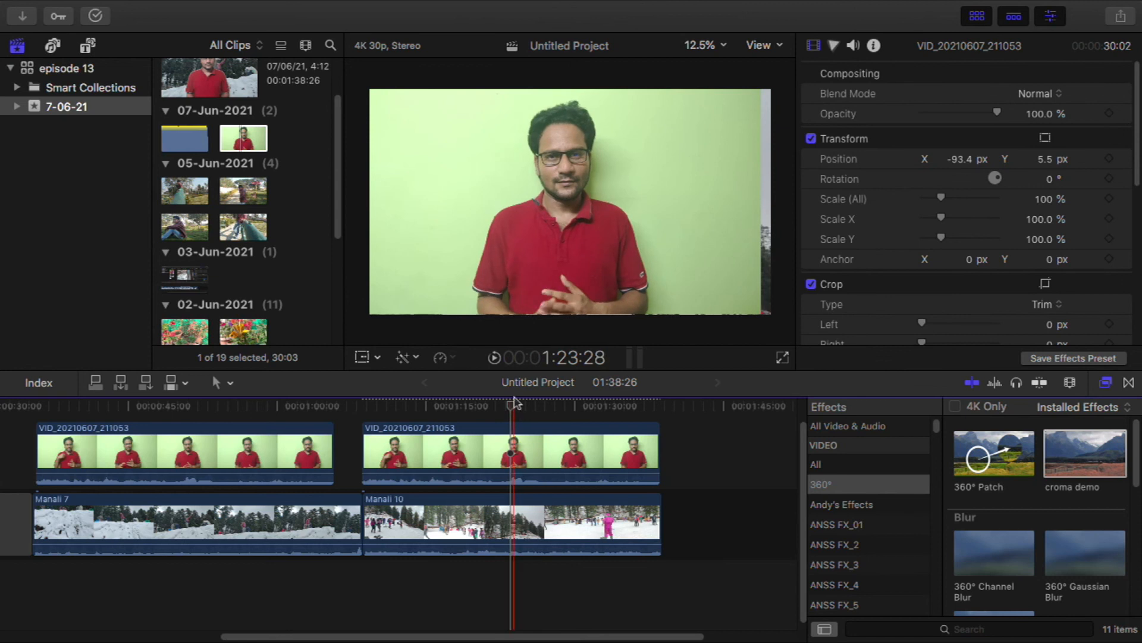
left_click(530, 431)
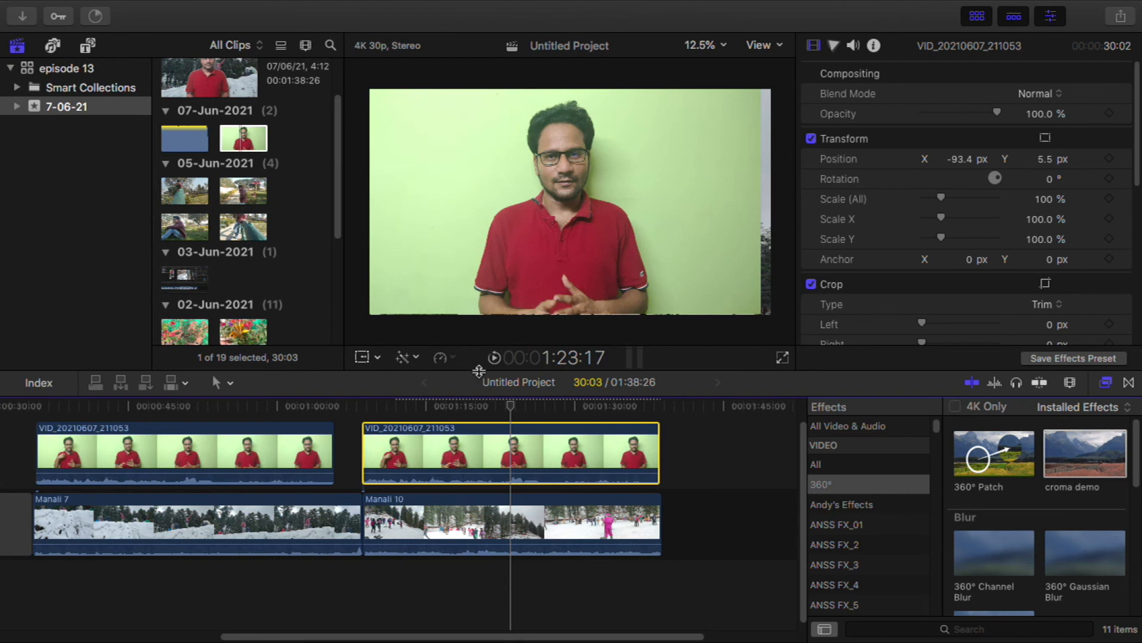
left_click(530, 409)
mouse_move(531, 408)
left_mouse_down()
mouse_move(570, 408)
mouse_move(404, 410)
mouse_move(538, 411)
left_mouse_up()
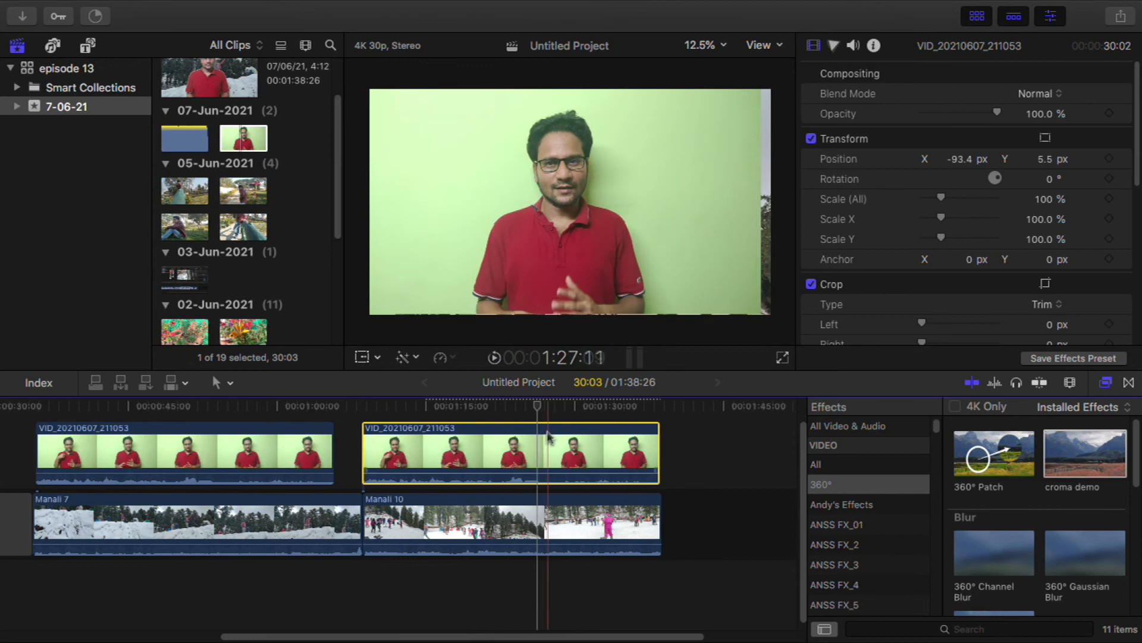